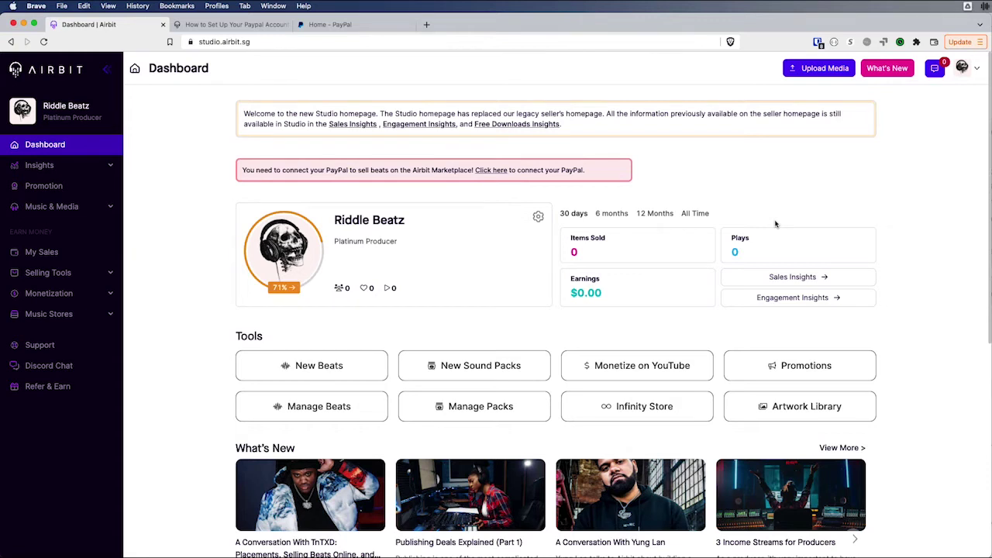
Step: Go to the Airbit account settings and open the Seller Preferences page
key("super+Tab")
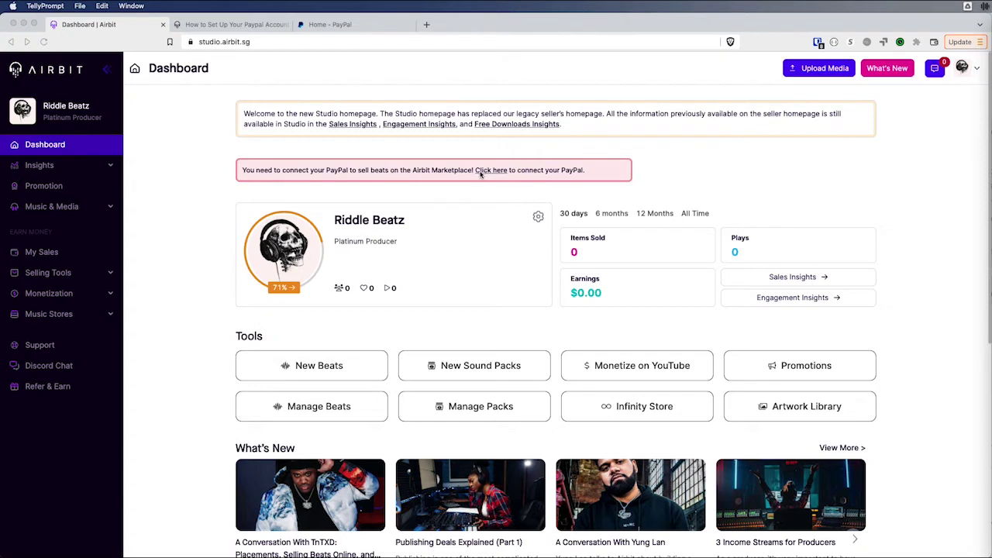
left_click(978, 74)
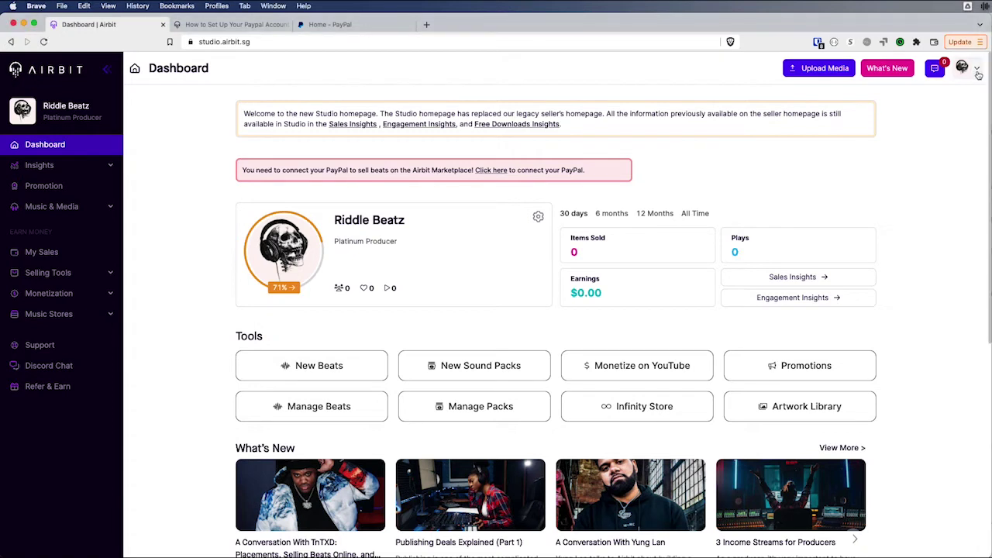
left_click(979, 74)
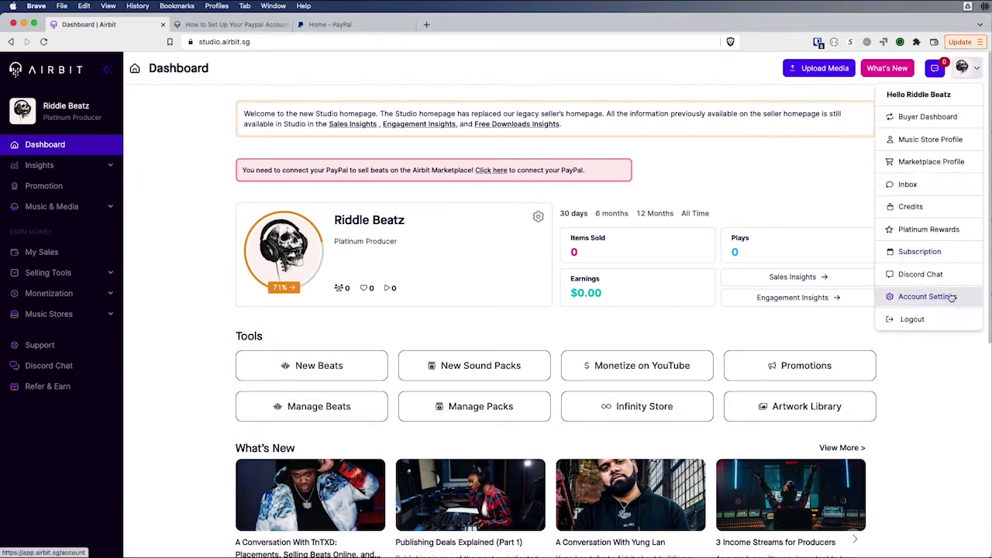
left_click(927, 299)
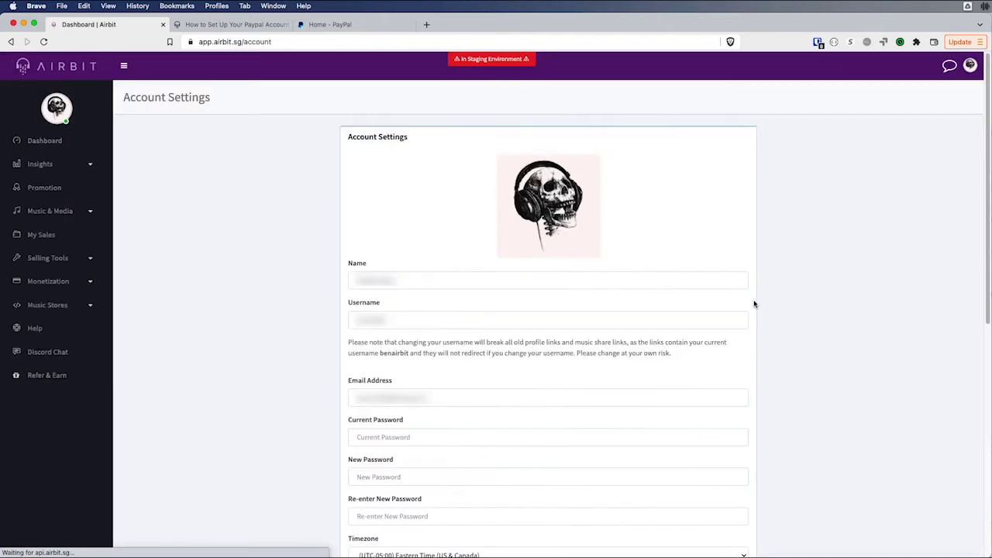
scroll(421, 372, "down", 10)
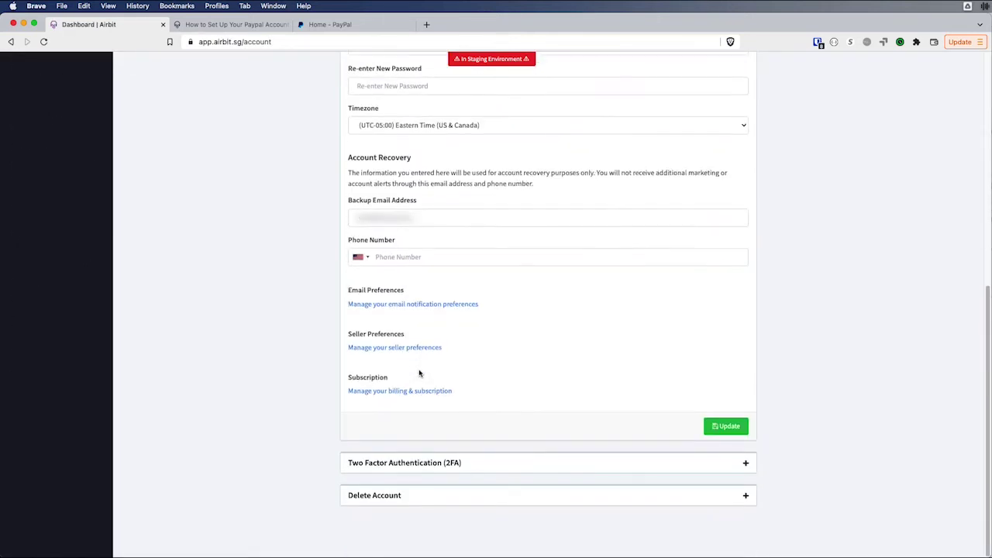
left_click(372, 353)
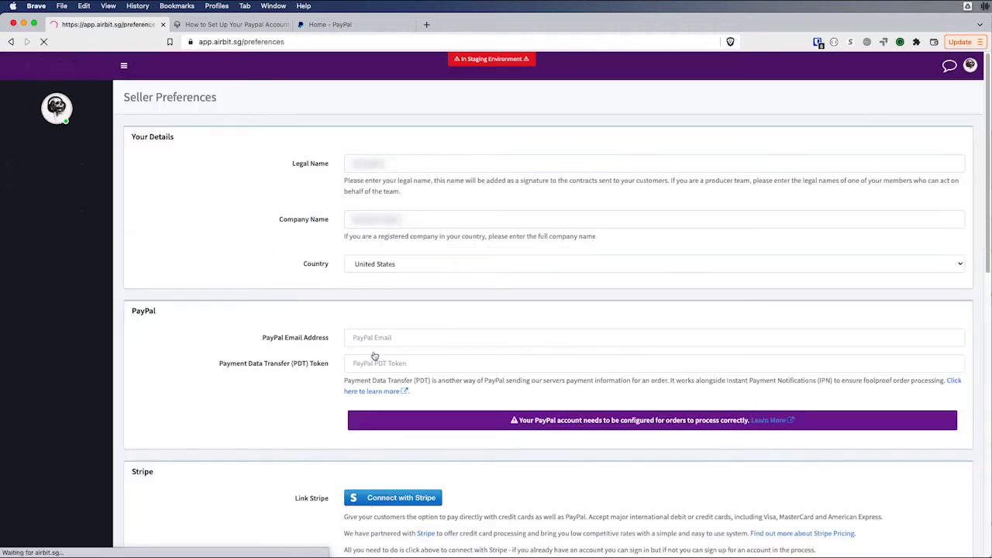
Step: Locate the empty PayPal Email field, then bring up the PayPal setup help article
scroll(239, 214, "down", 3)
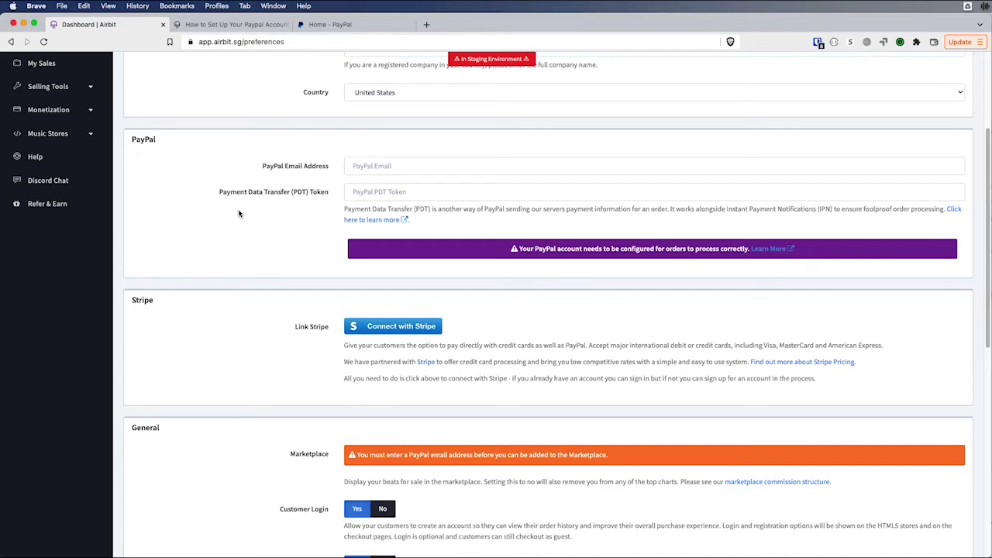
left_click(428, 166)
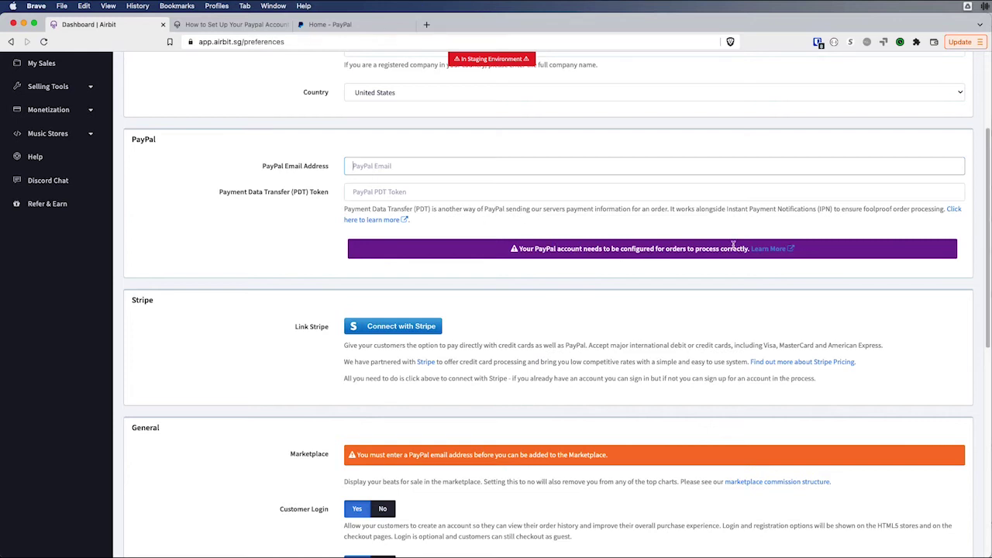
left_click(233, 24)
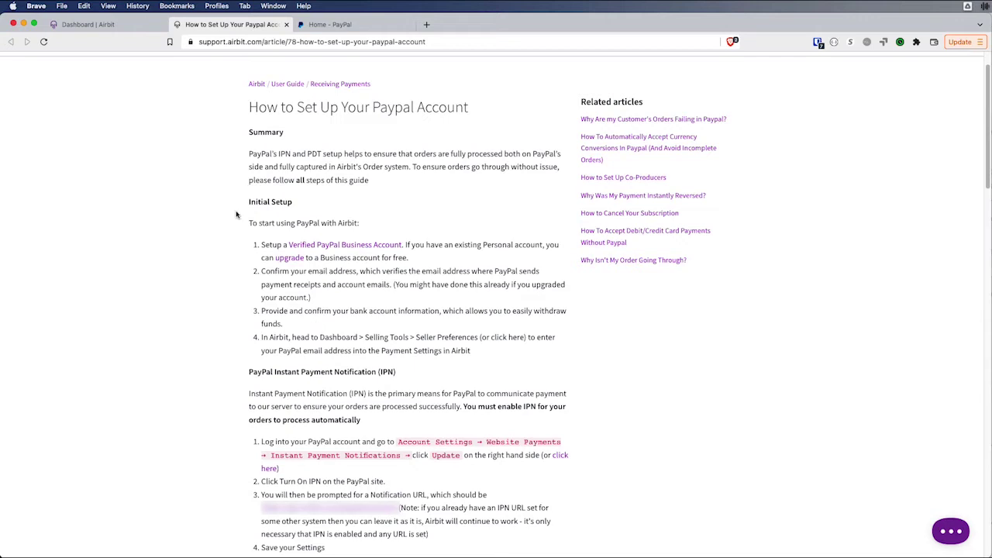
Step: Review the article's Initial Setup steps, then return to Airbit's Seller Preferences page
left_click_drag(246, 203, 500, 364)
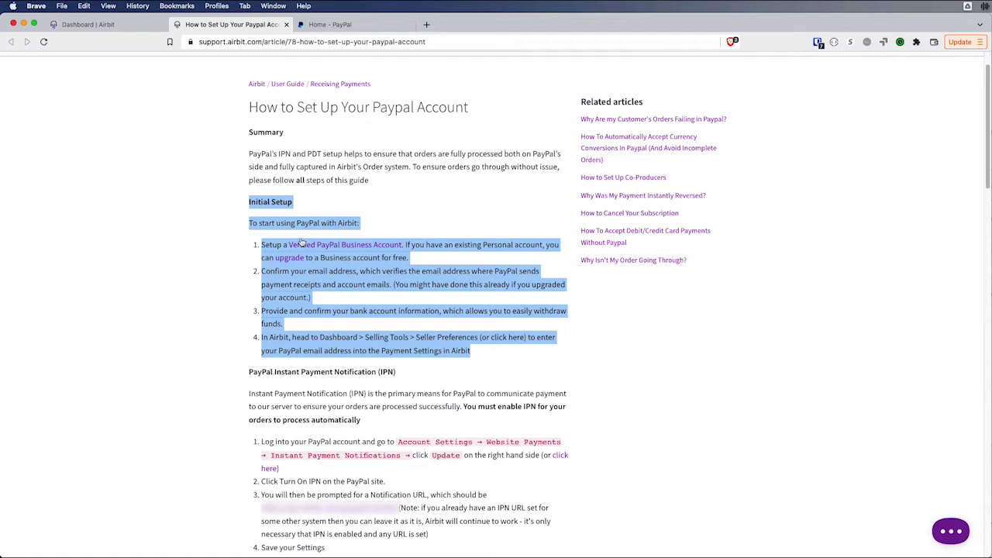
left_click(244, 268)
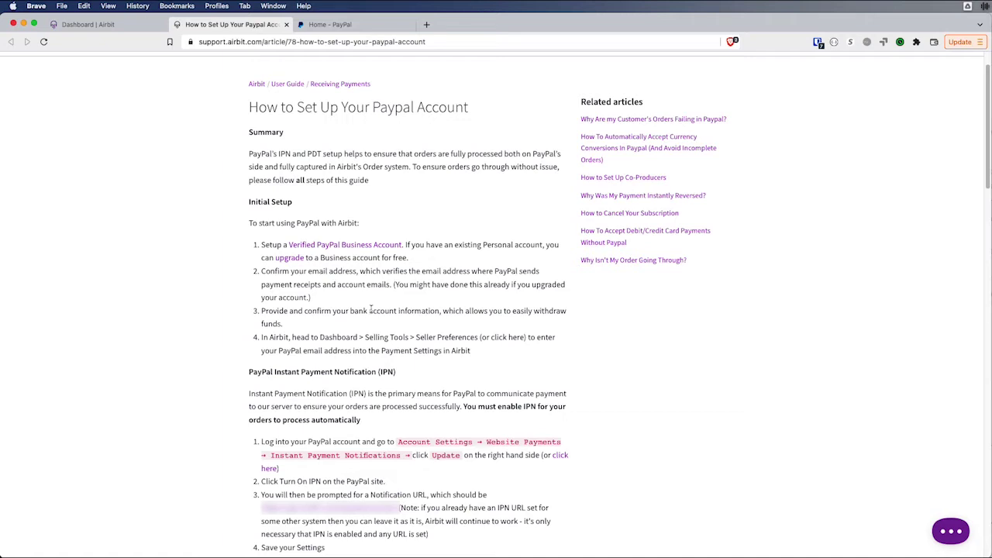
scroll(370, 309, "down", 5)
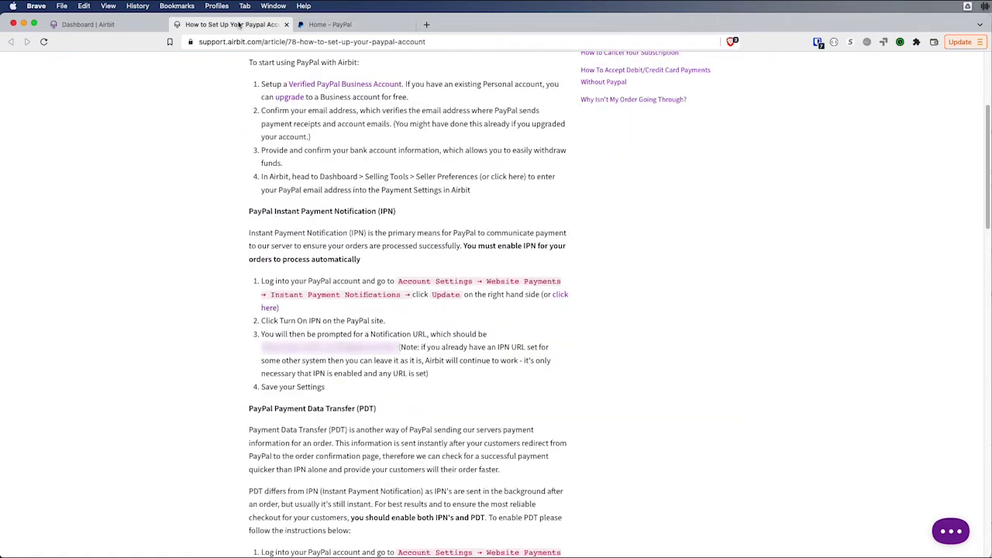
left_click(102, 27)
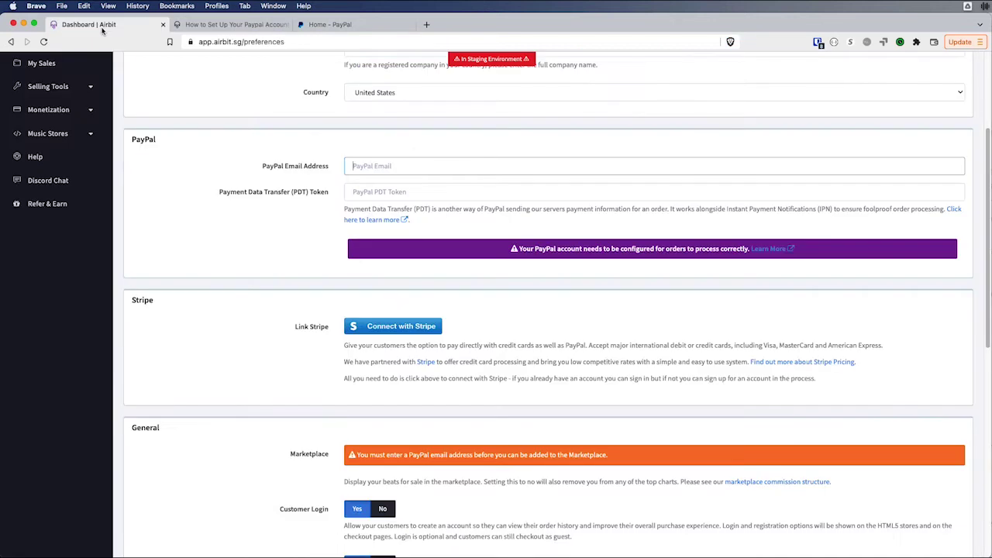
Step: Enter the seller's PayPal email address into the PayPal Email Address field
left_click(405, 169)
key("super+v")
type("mail@g")
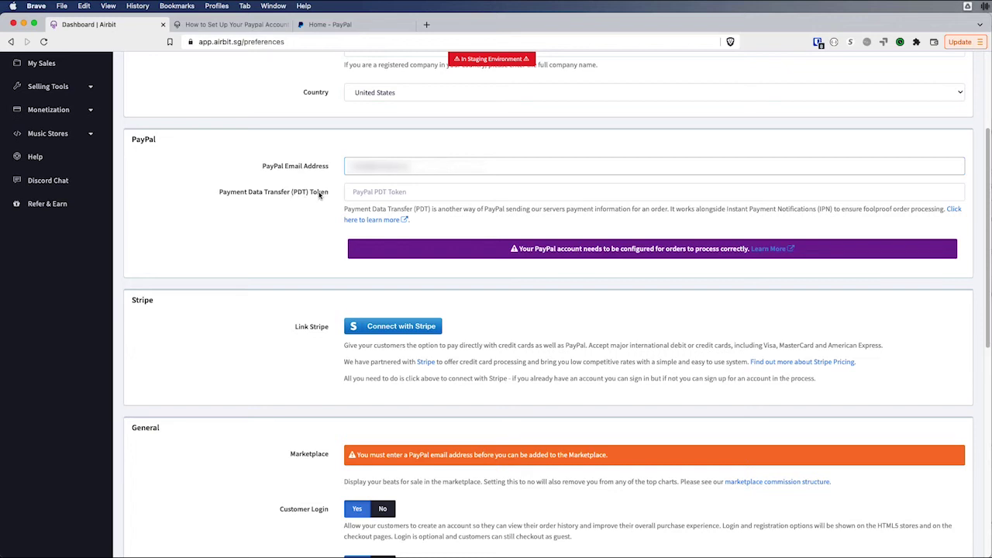
Step: Review the help article's PayPal Instant Payment Notification (IPN) heading, then go to the PayPal account home
left_click(232, 25)
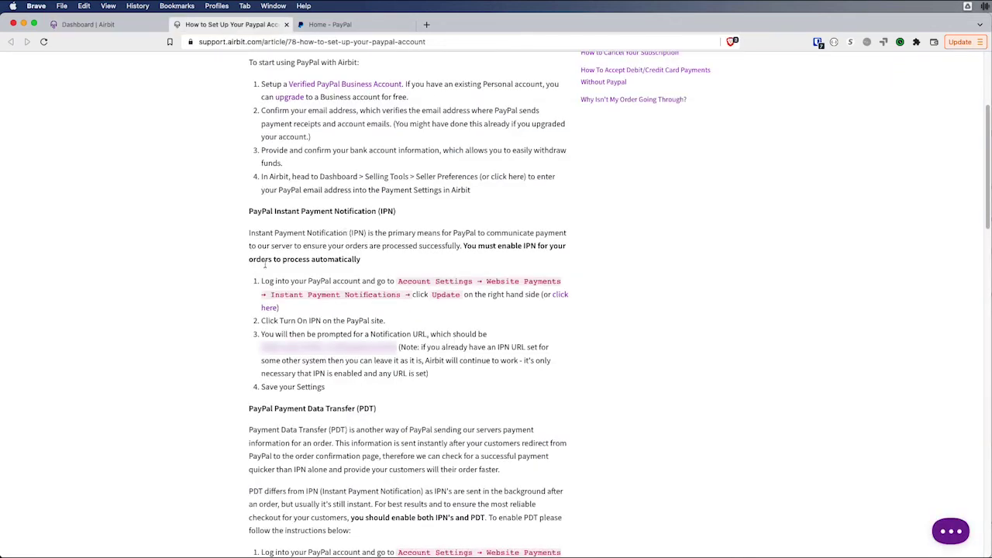
left_click_drag(249, 210, 412, 215)
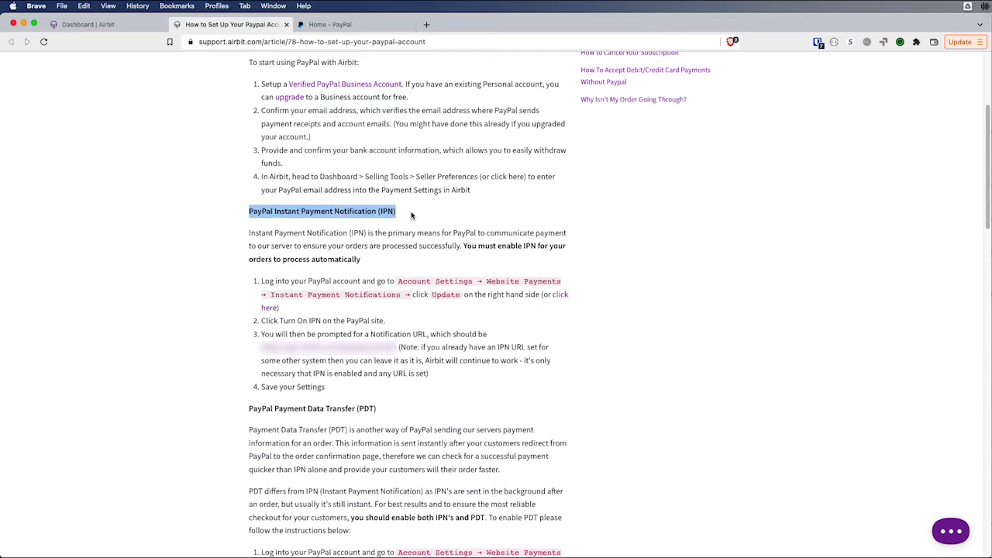
left_click(263, 281)
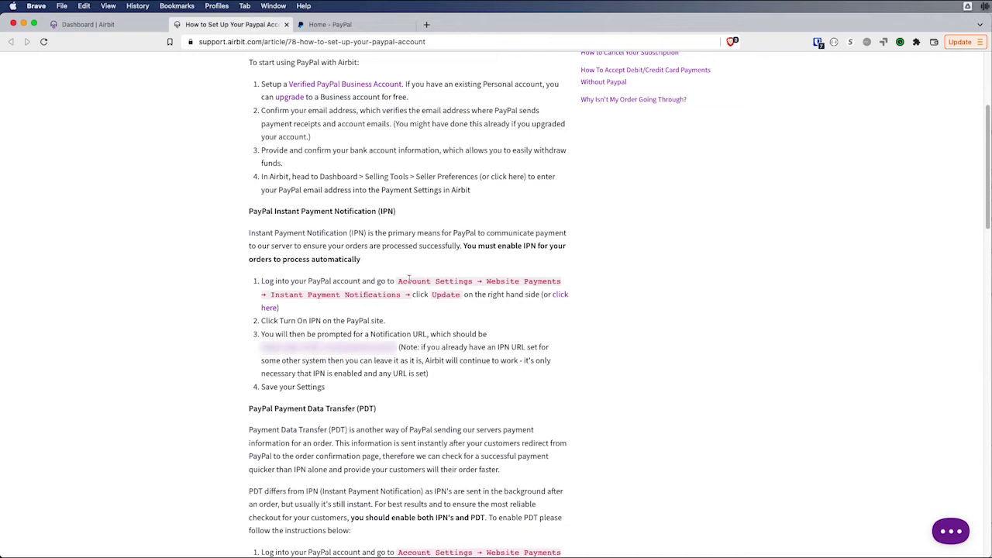
left_click(332, 29)
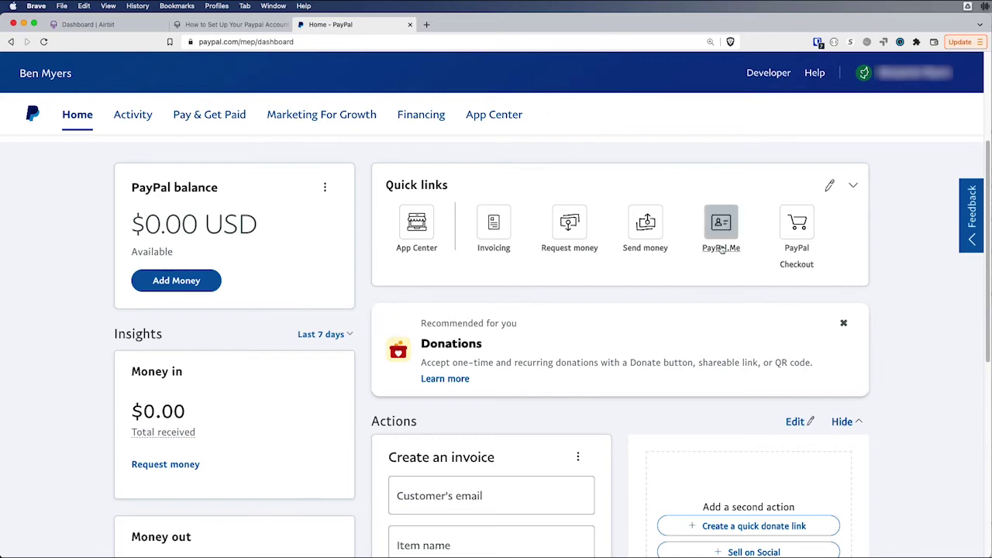
Step: Navigate PayPal's account settings to the Instant payment notification configuration
left_click(903, 72)
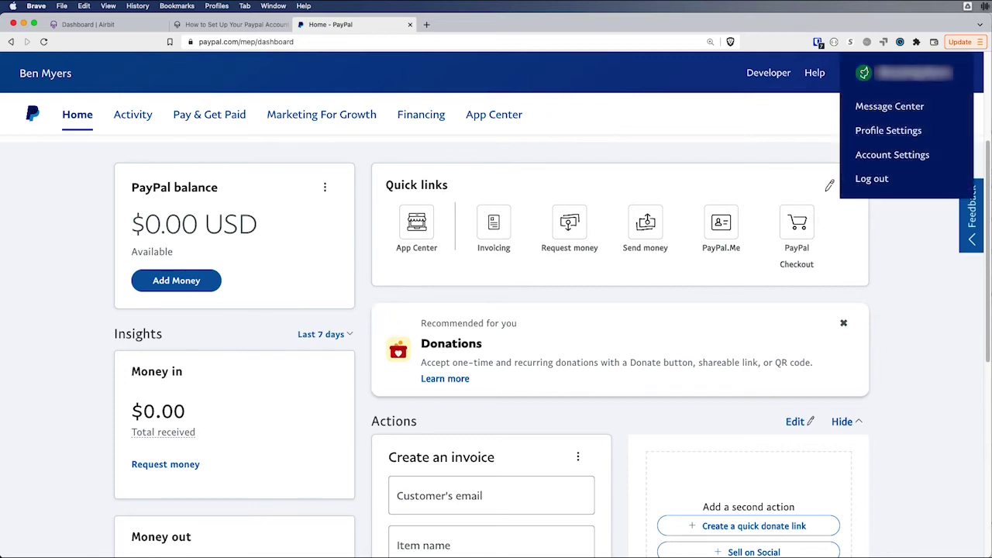
left_click(893, 155)
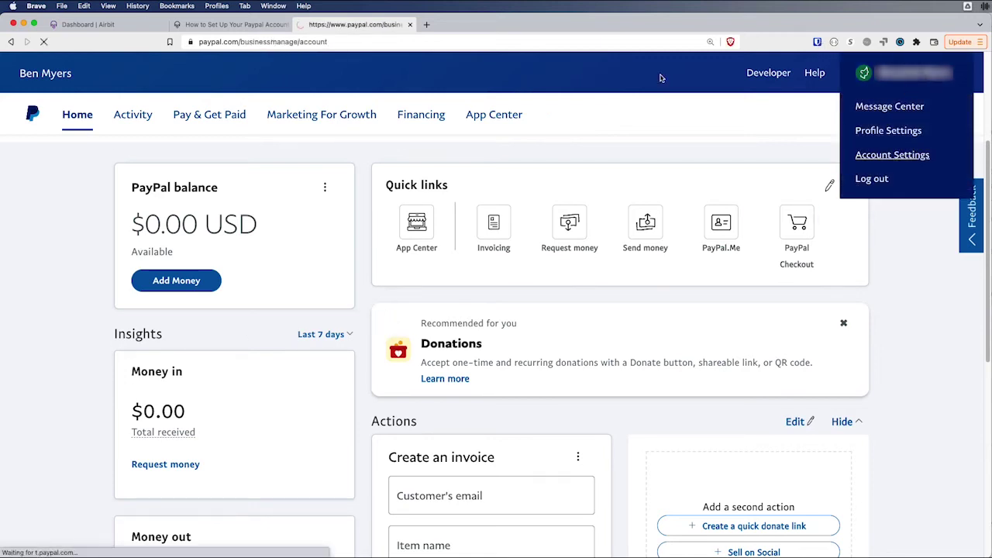
scroll(236, 382, "down", 5)
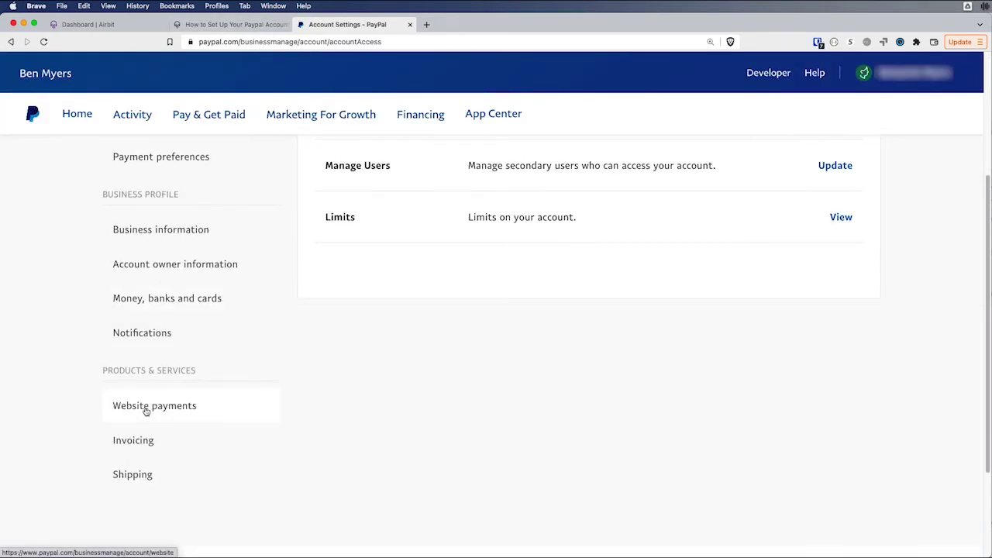
left_click(145, 411)
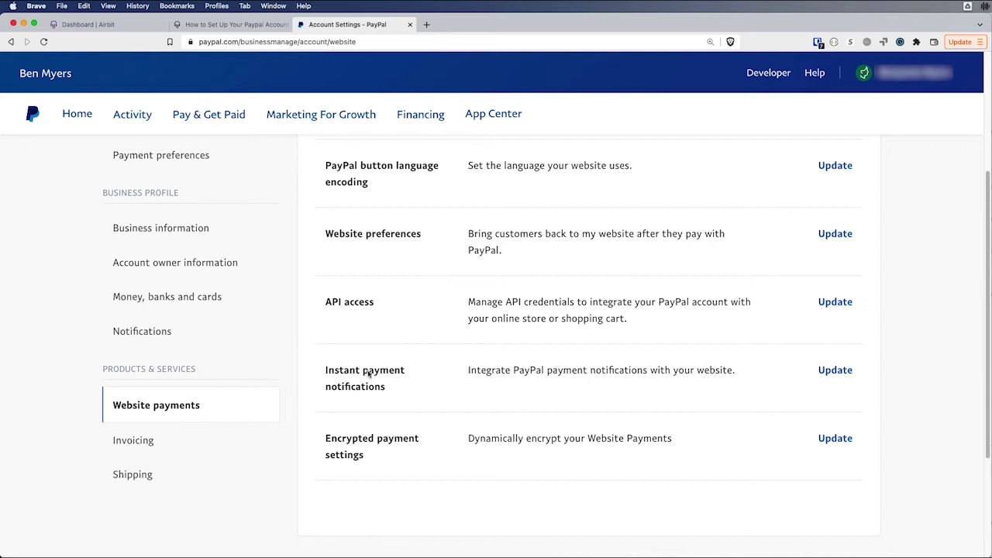
left_click_drag(354, 370, 410, 383)
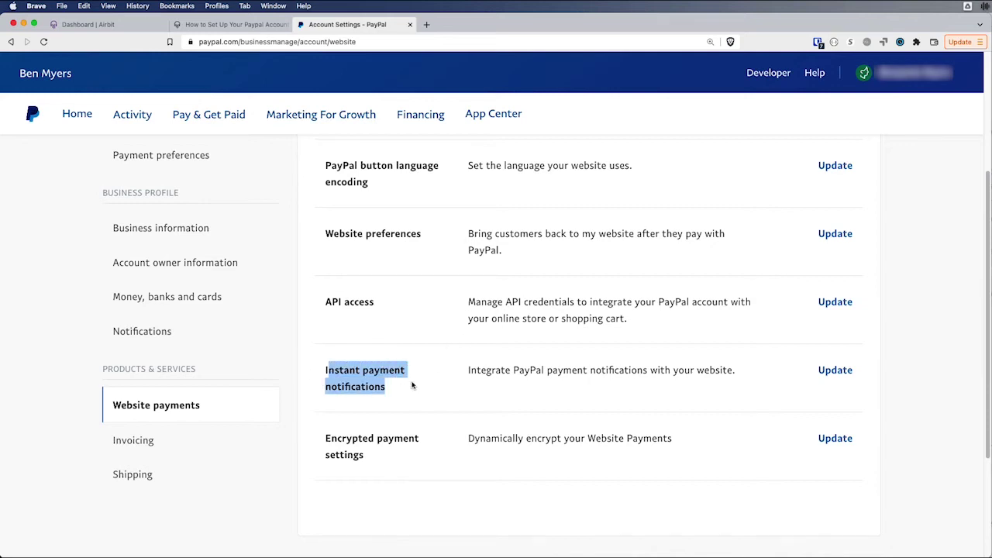
left_click(840, 374)
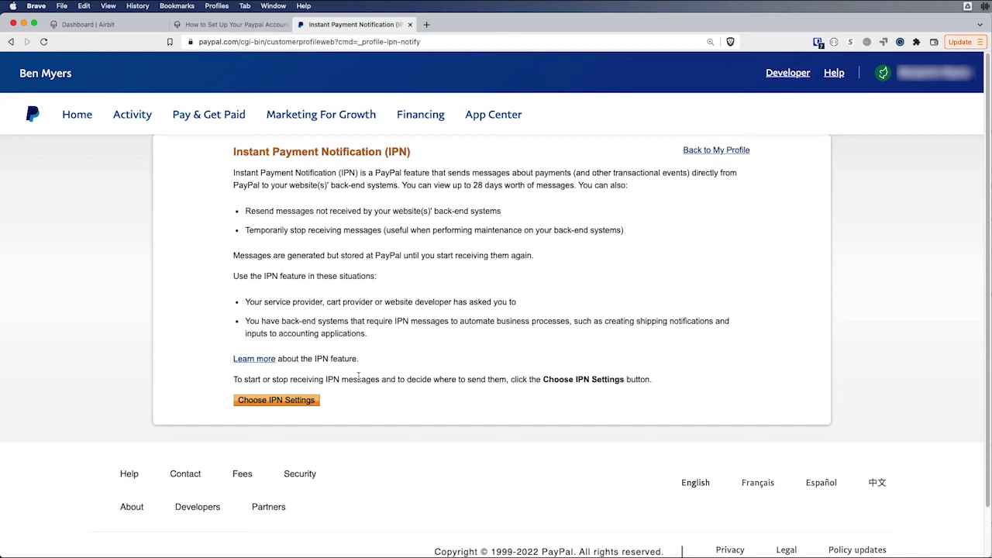
left_click(303, 406)
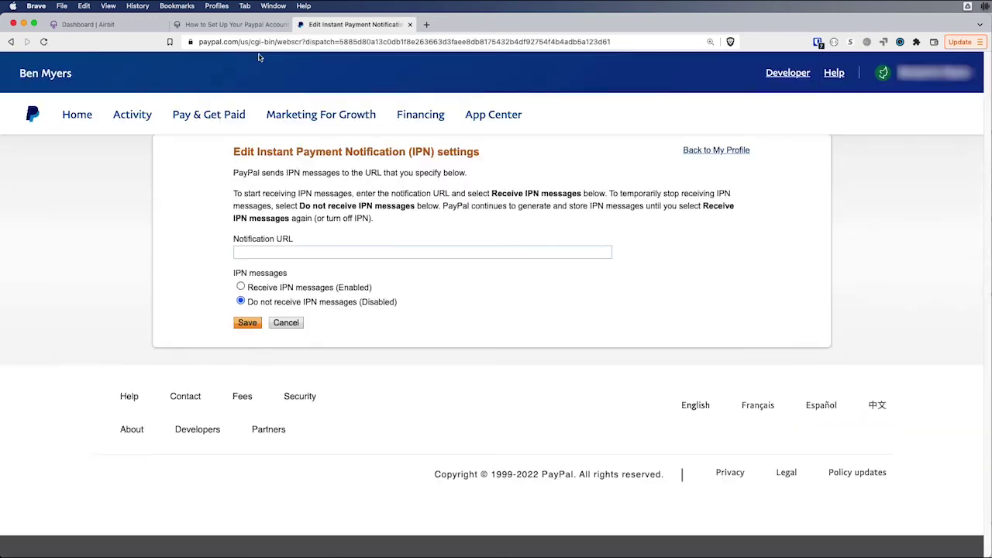
Step: Fill in Airbit's notification URL, enable Receive IPN messages, and save the IPN settings
left_click_drag(227, 240, 294, 242)
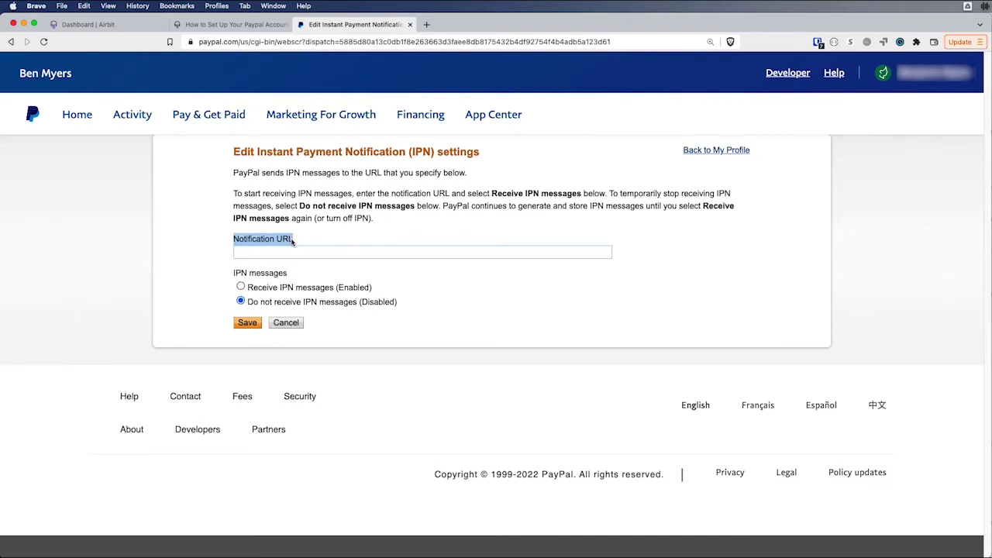
left_click(293, 244)
left_click(236, 26)
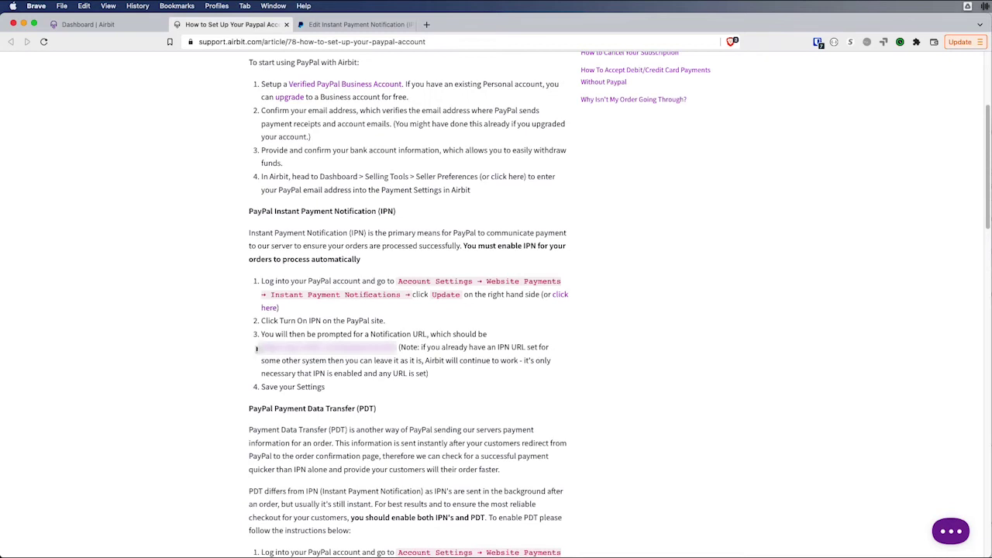
left_click_drag(261, 347, 397, 348)
mouse_move(460, 543)
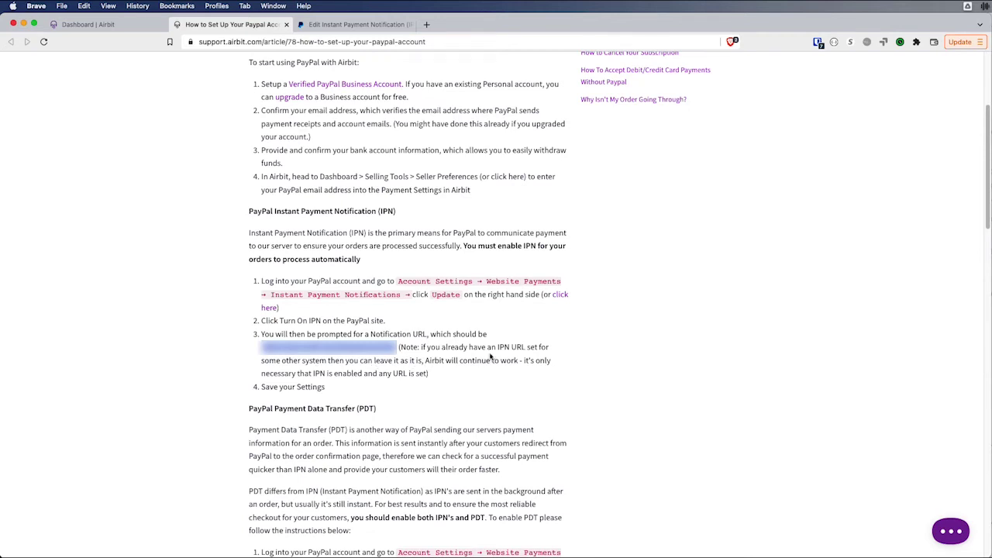
left_click(344, 24)
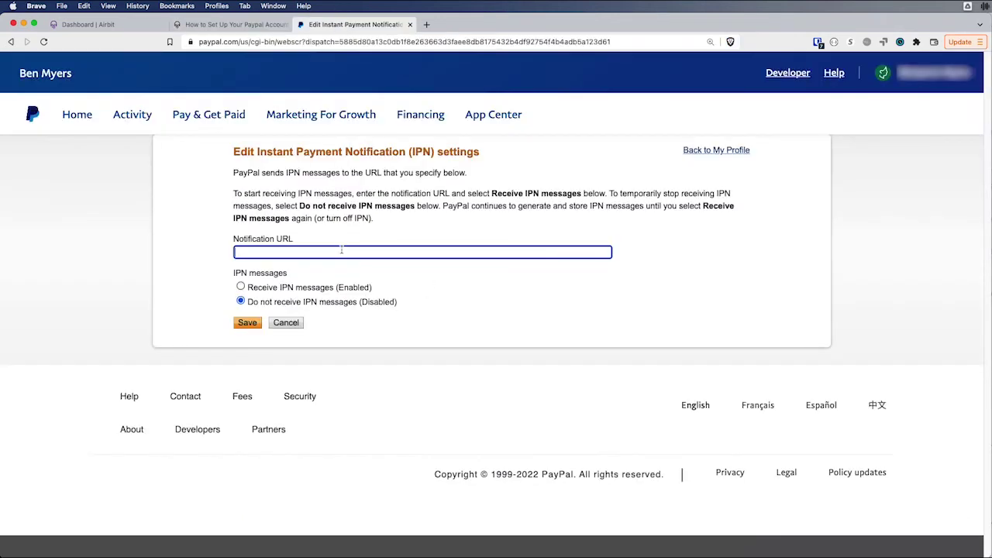
key("super+v")
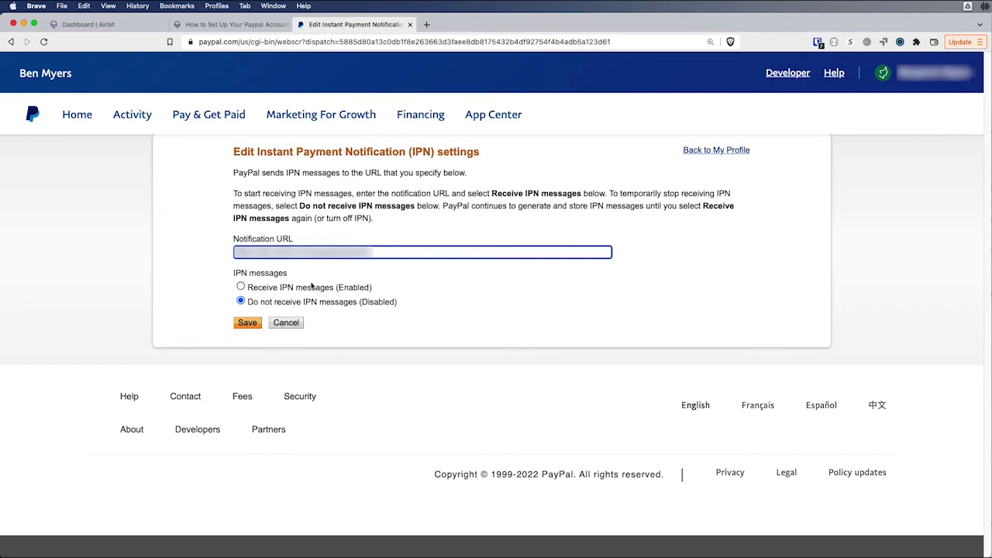
left_click(247, 226)
left_click(245, 286)
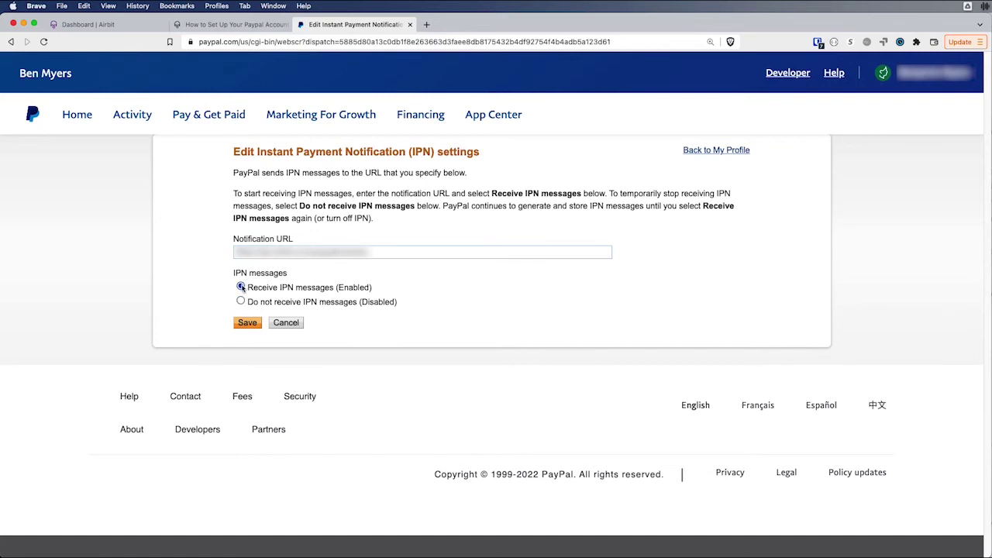
left_click(248, 323)
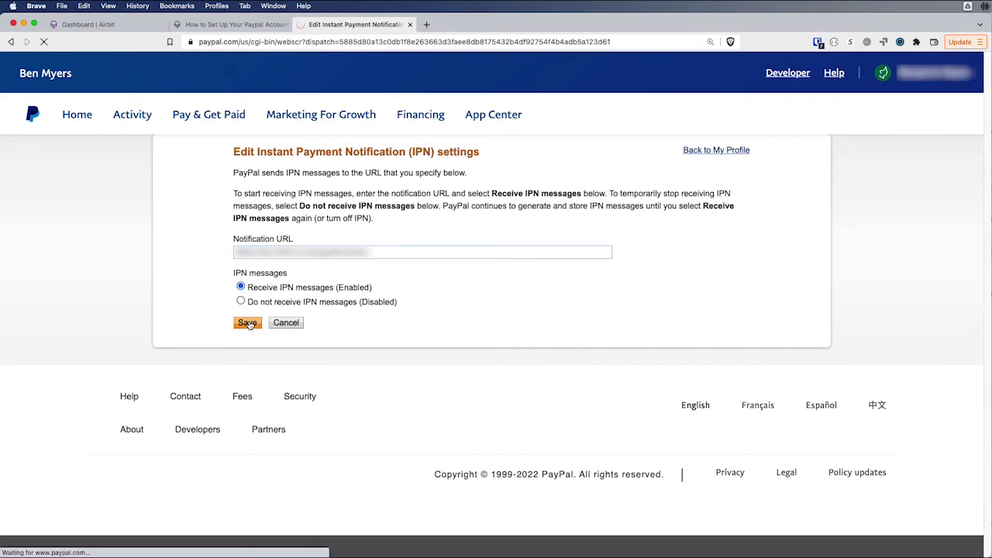
key("ctrl+shift+Tab")
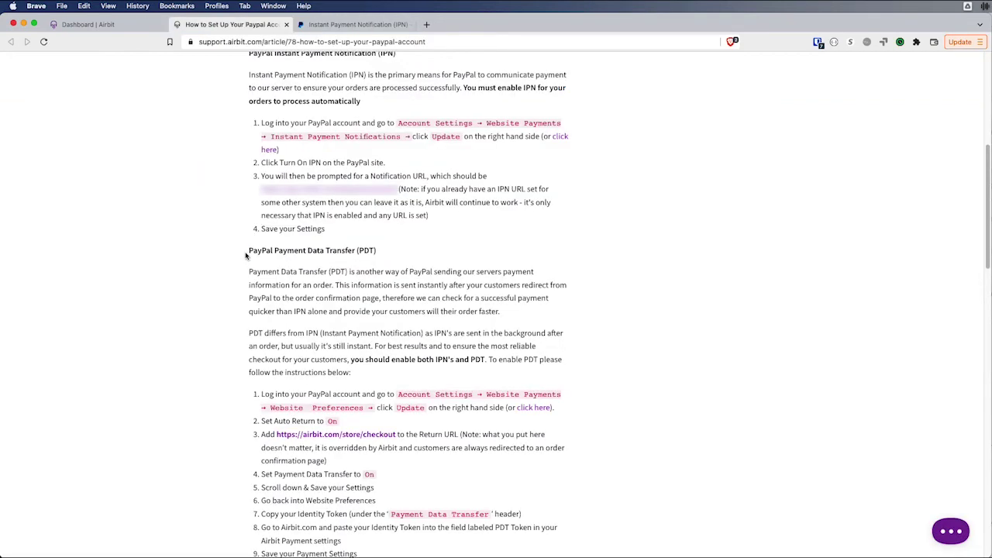
left_click_drag(244, 253, 383, 253)
left_click(383, 254)
scroll(299, 290, "down", 2)
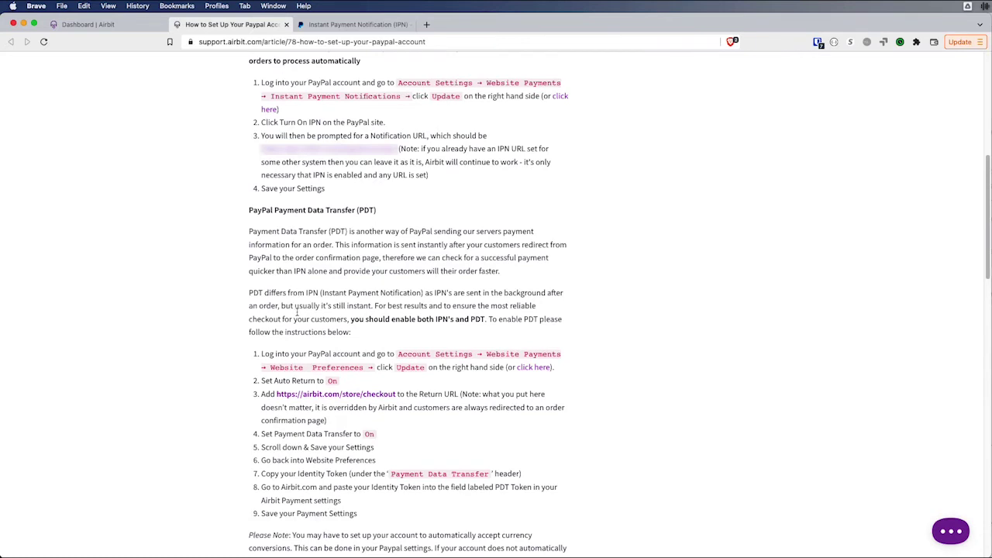
scroll(368, 339, "down", 3)
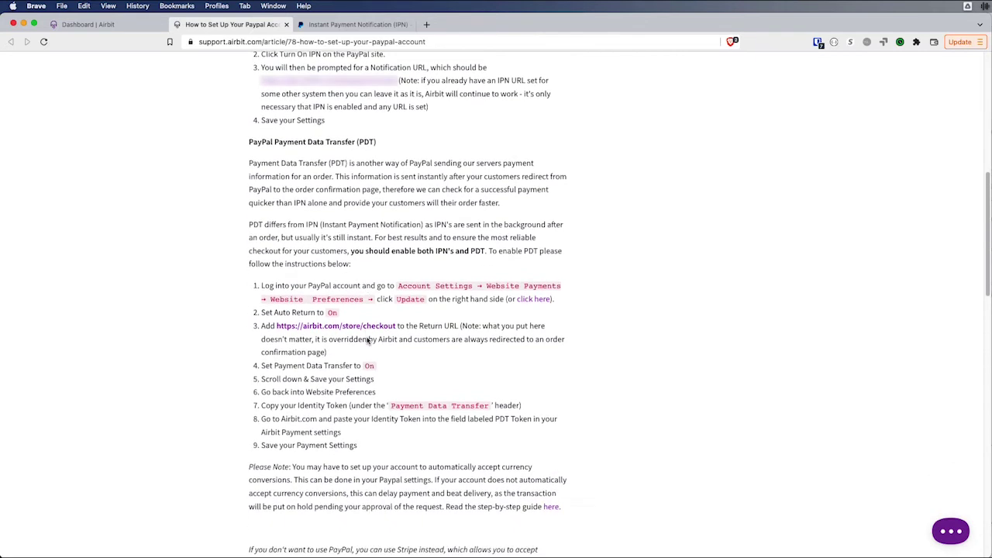
scroll(368, 340, "down", 1)
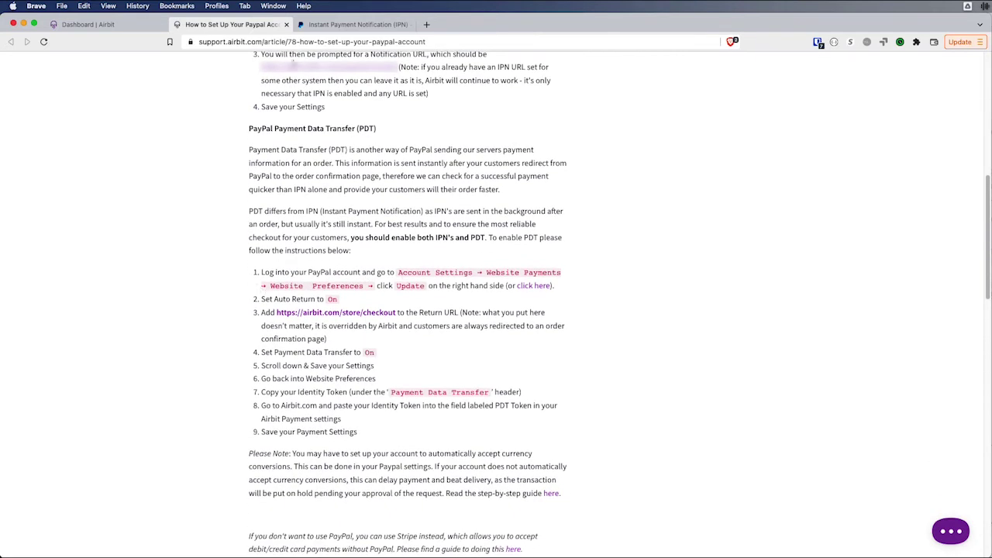
Step: Bring PayPal back to its home page and glance at the Airbit help article
left_click(353, 24)
left_click(927, 72)
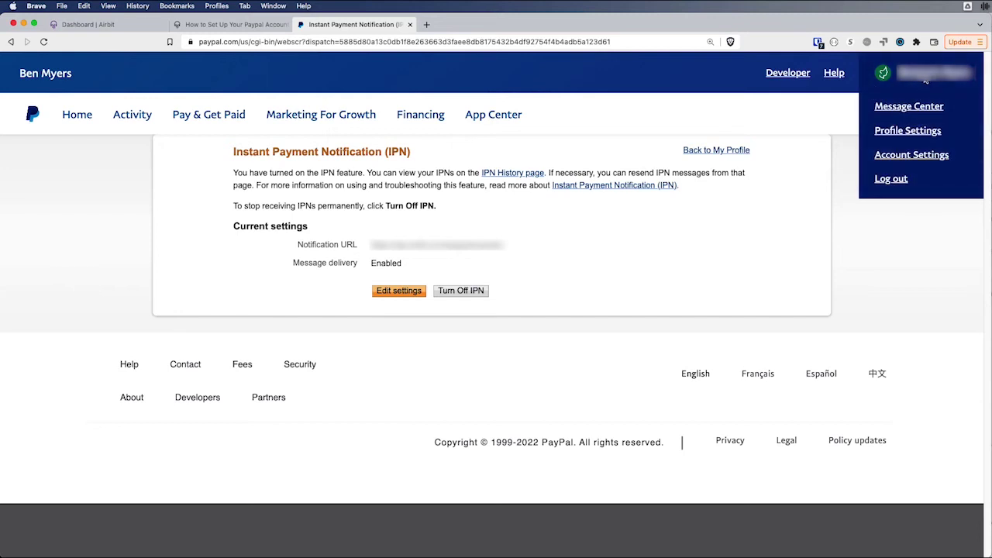
left_click(78, 116)
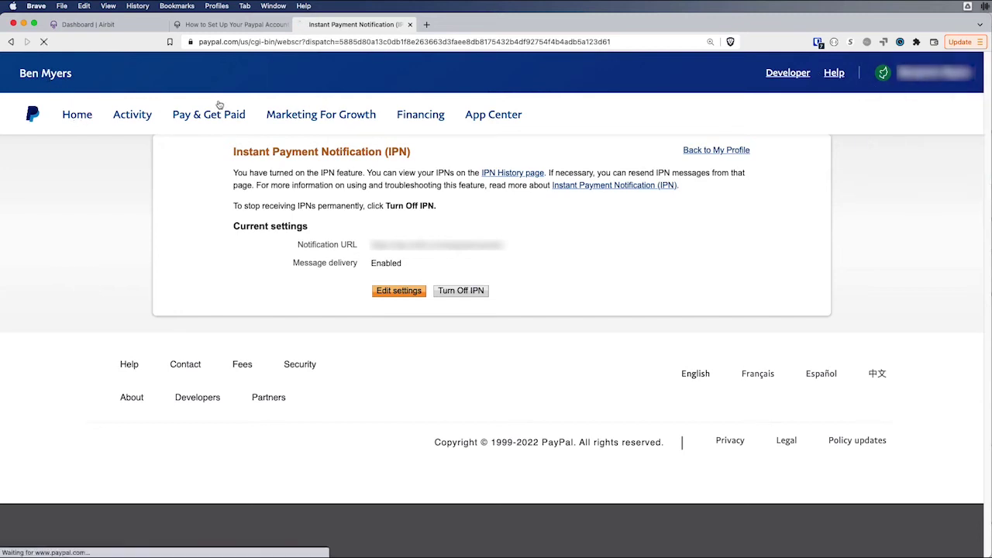
left_click(229, 24)
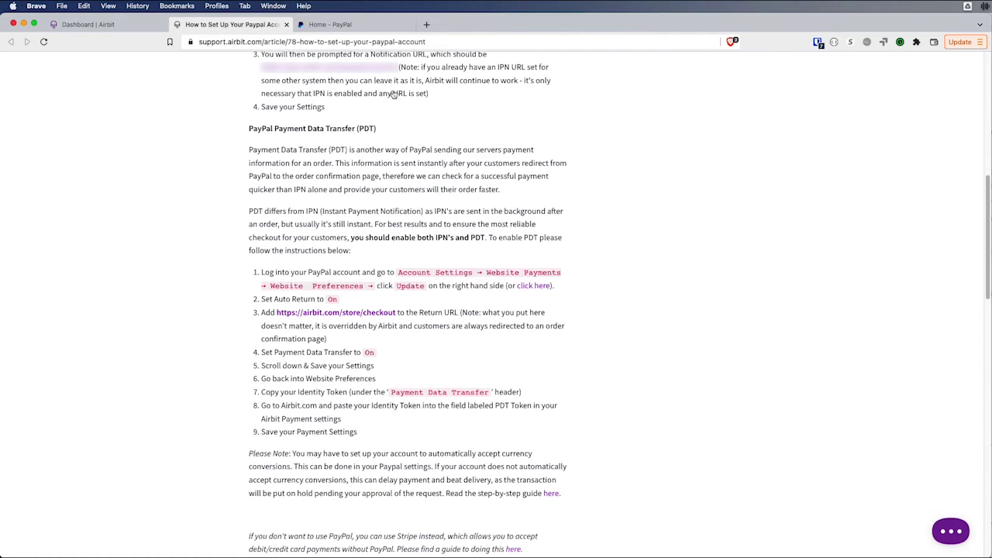
Step: Open Website payment preferences through PayPal's Account Settings and Website payments
left_click(333, 24)
mouse_move(893, 58)
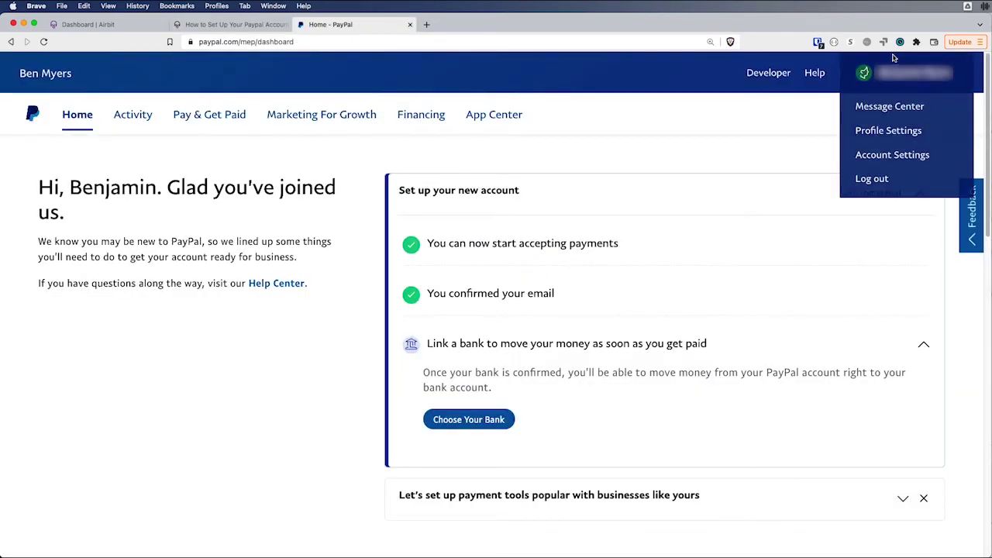
left_click(903, 155)
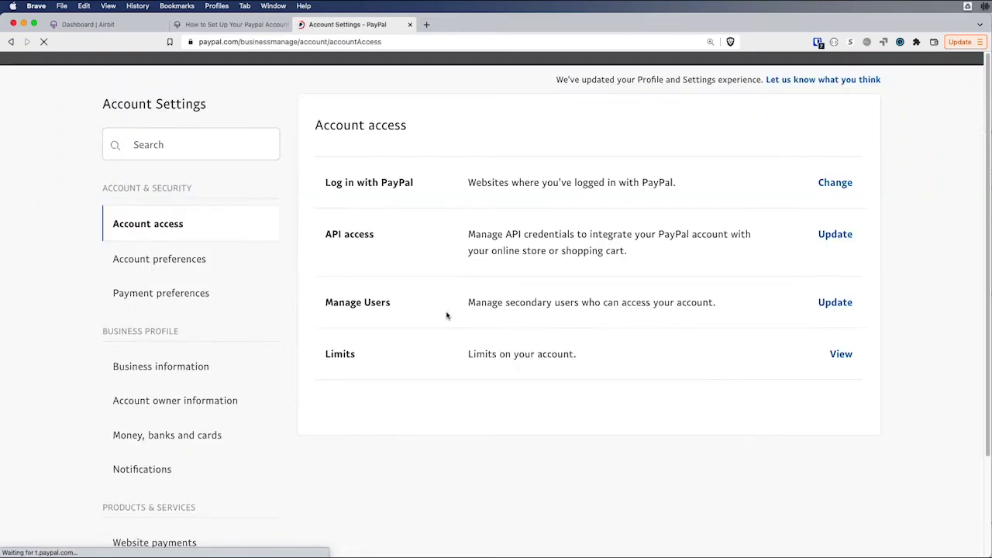
scroll(229, 402, "down", 5)
left_click(178, 346)
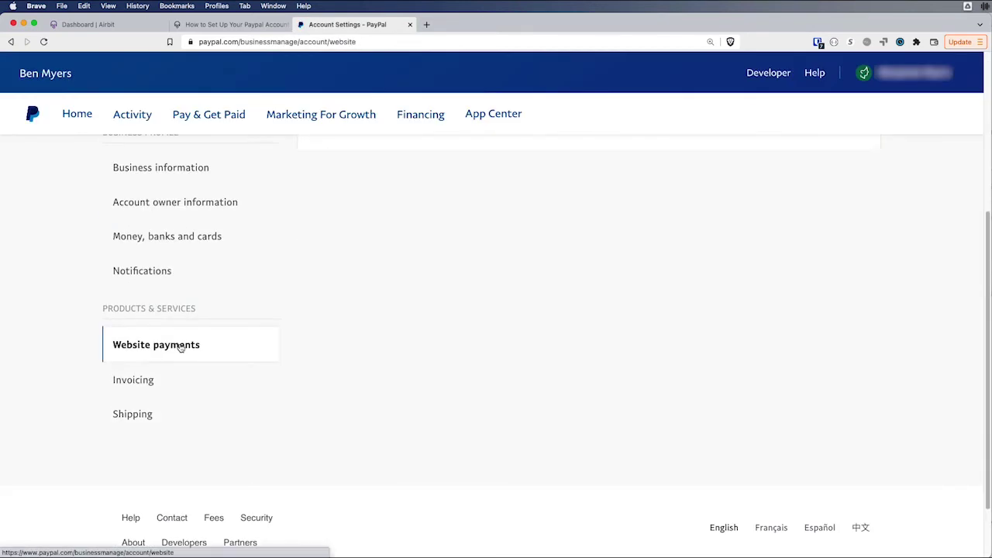
scroll(411, 270, "up", 1)
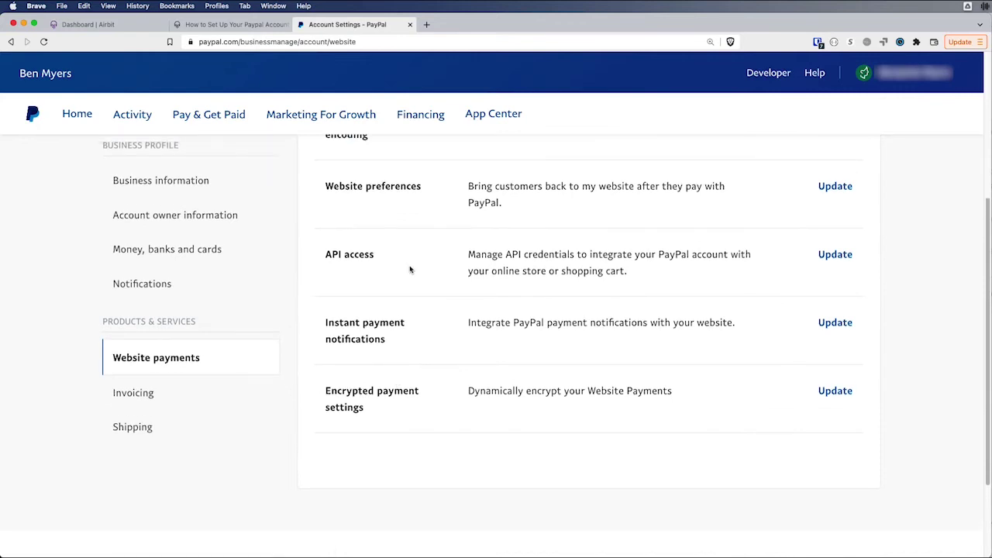
left_click_drag(338, 186, 494, 189)
left_click(494, 189)
left_click(834, 188)
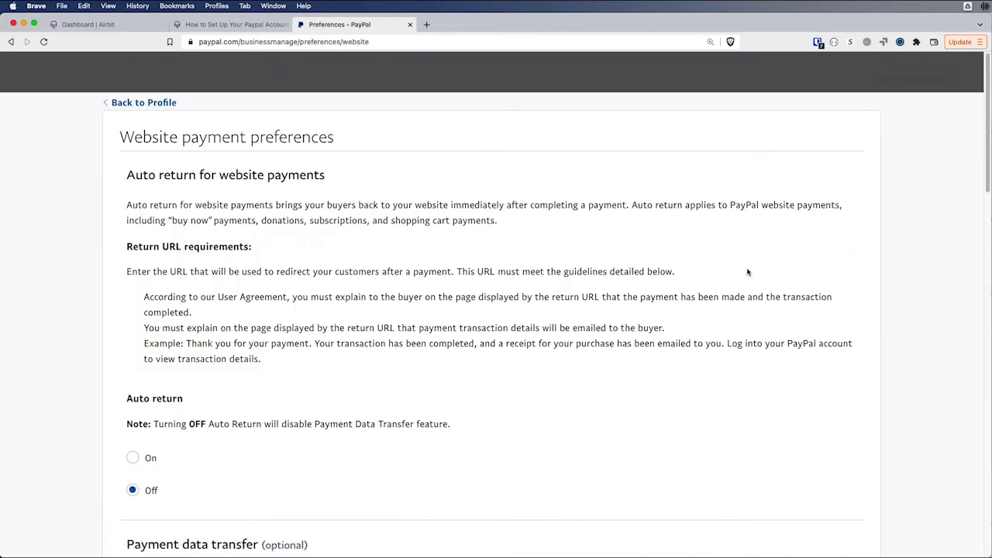
Step: Turn Auto return on in PayPal's Website payment preferences
scroll(387, 372, "down", 3)
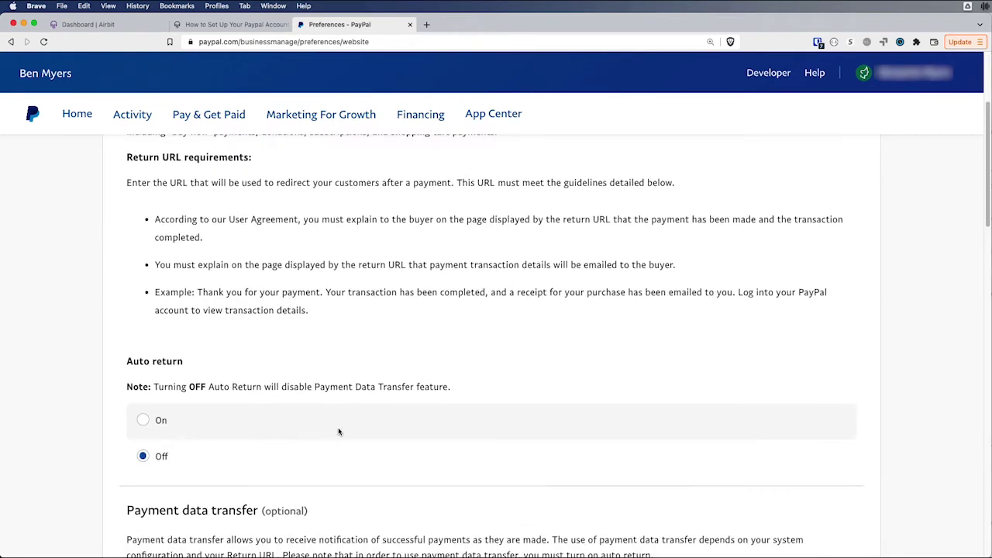
left_click(143, 421)
scroll(155, 403, "down", 1)
left_click(232, 24)
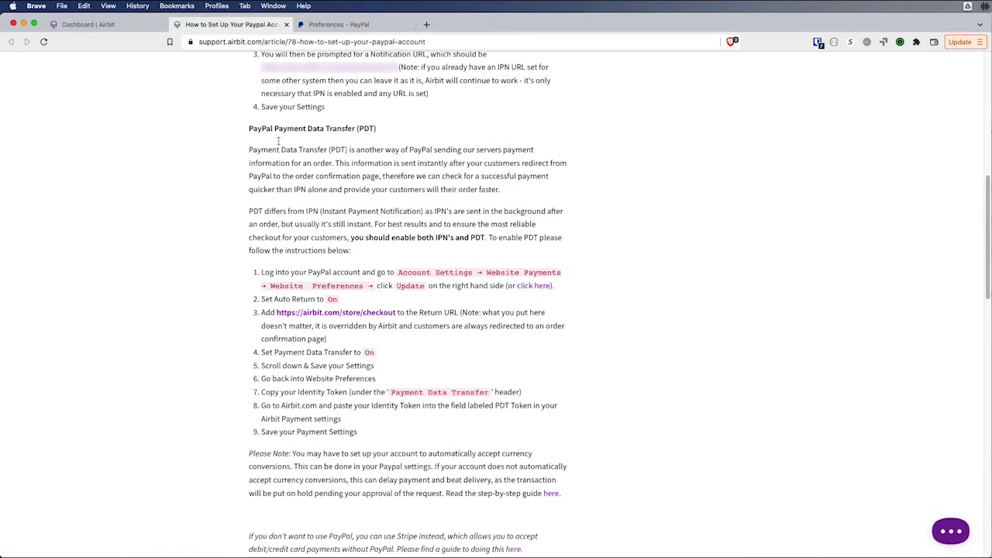
left_click_drag(397, 312, 277, 312)
key("super+c")
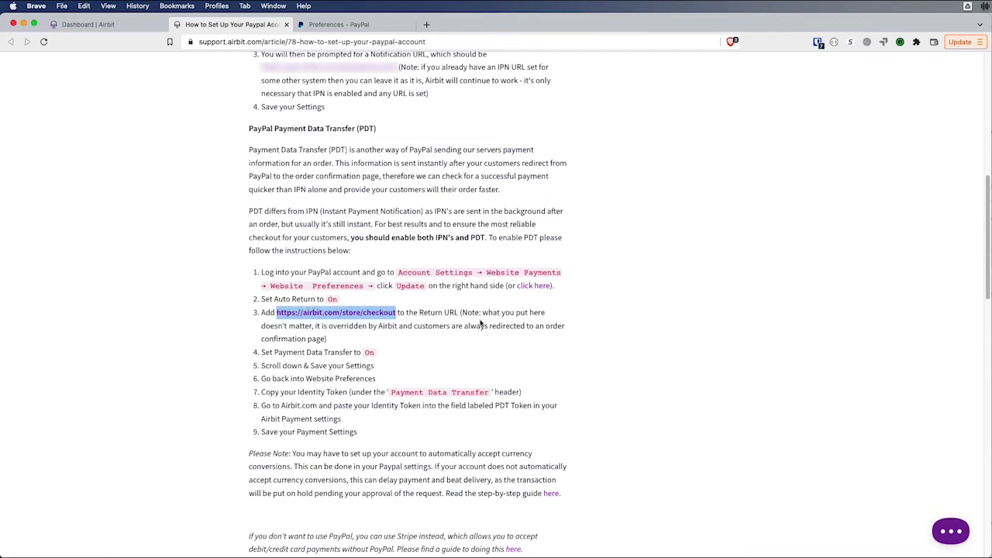
left_click(358, 24)
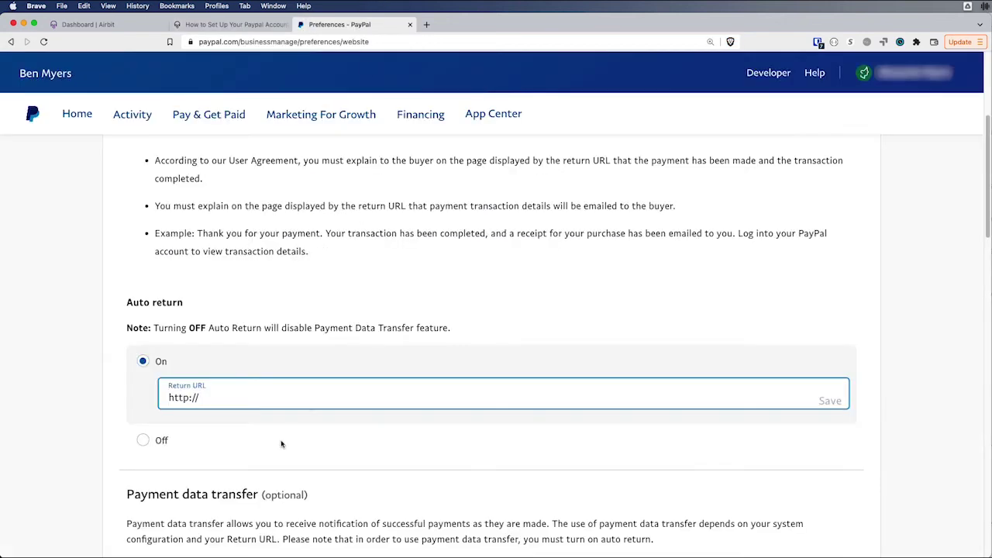
left_click_drag(237, 399, 132, 404)
key("super+v")
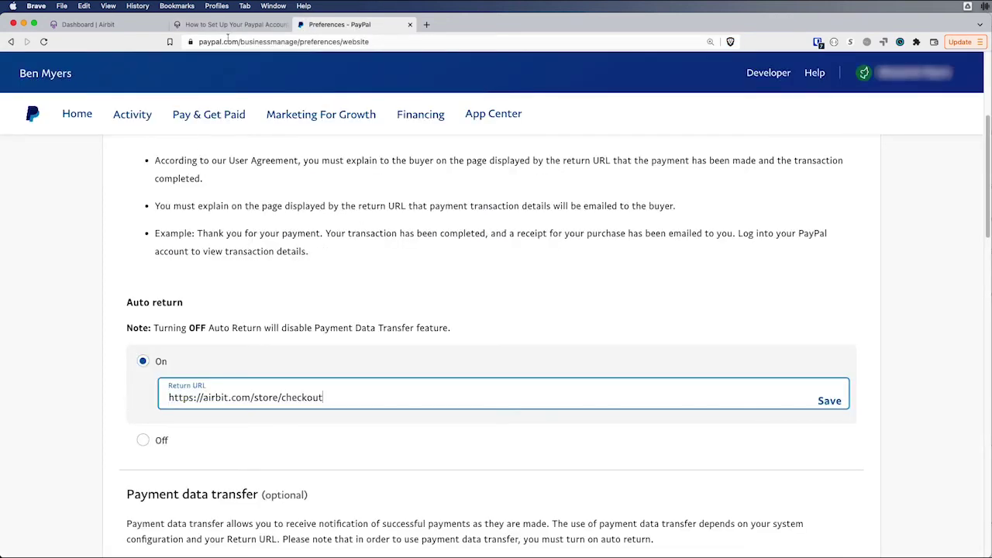
left_click(229, 24)
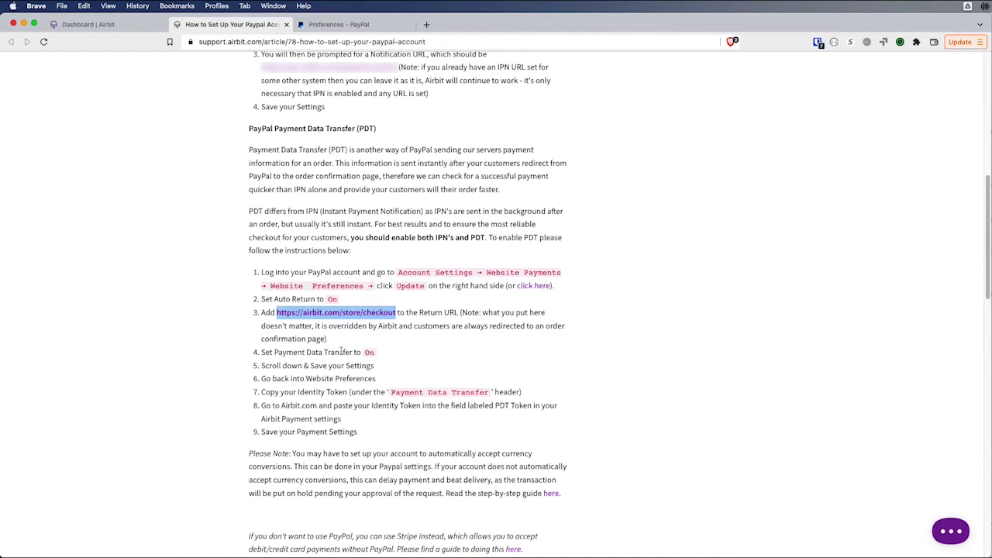
left_click(349, 24)
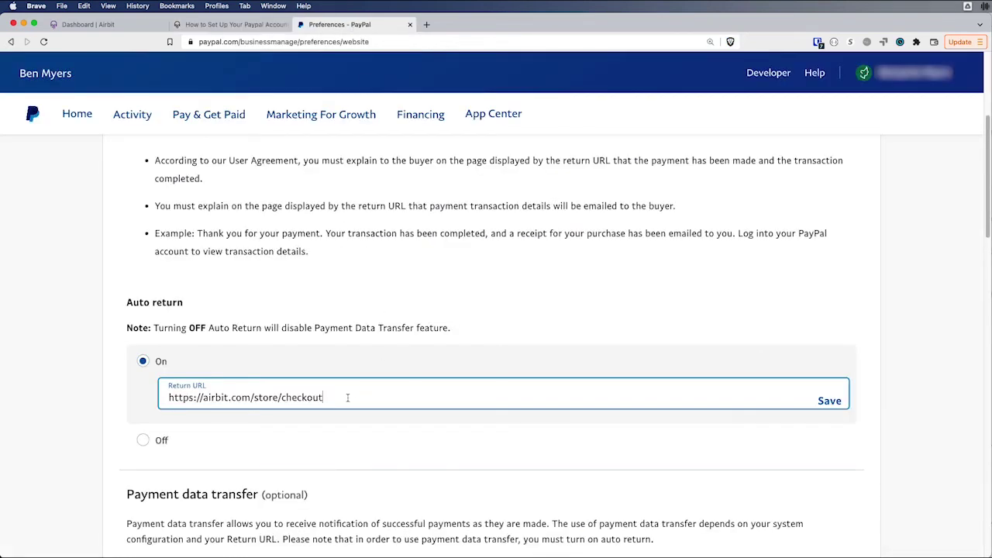
scroll(208, 378, "down", 1)
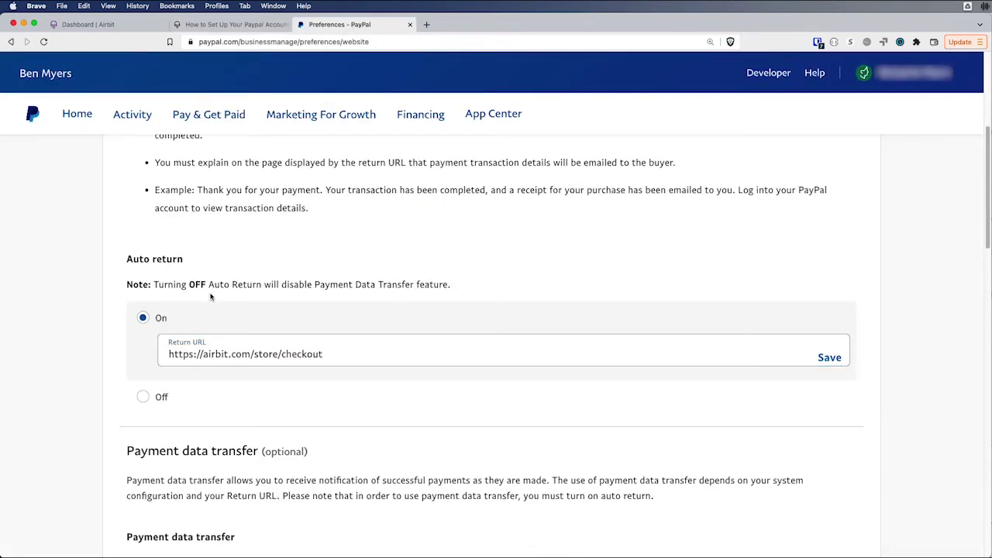
scroll(822, 388, "up", 1)
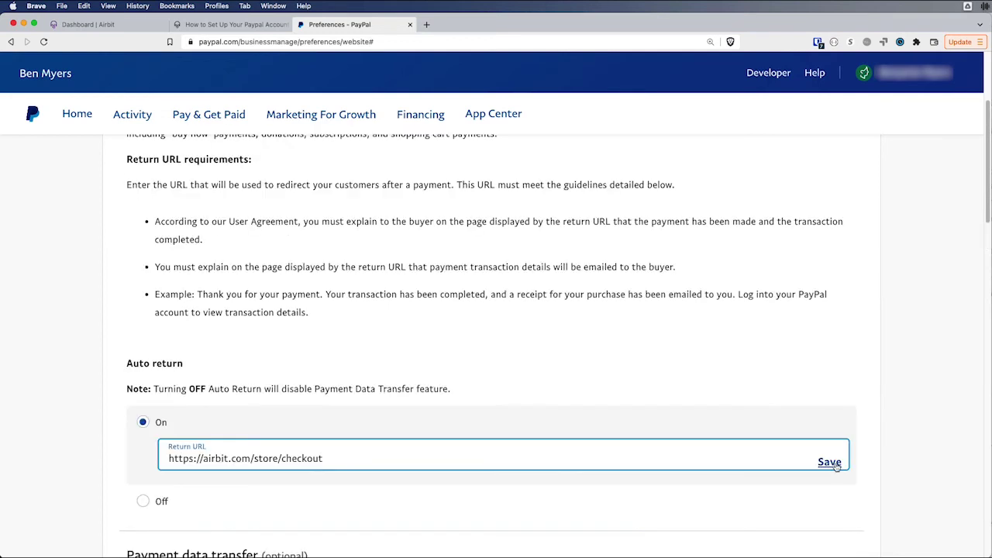
left_click(828, 399)
scroll(460, 436, "down", 3)
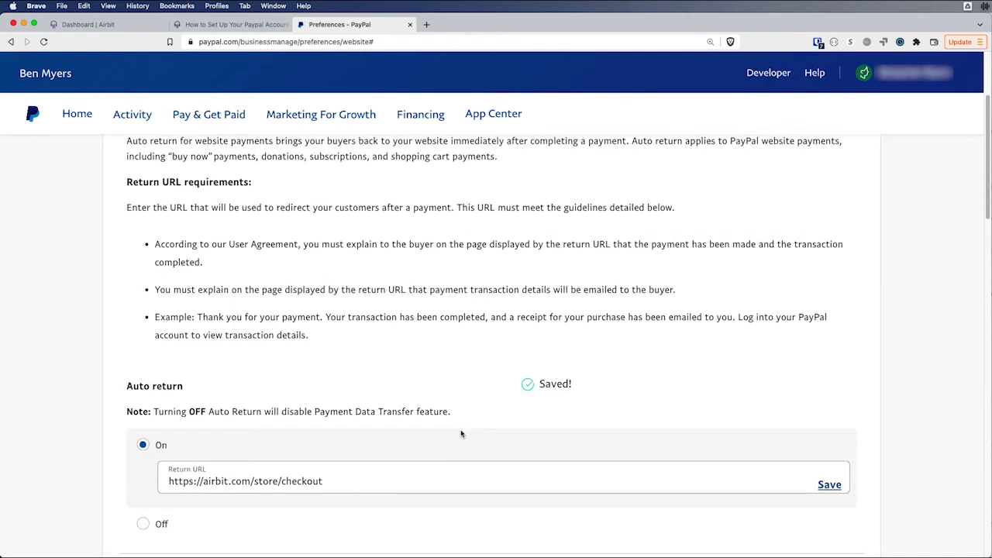
Step: Turn Payment data transfer on, copy the generated Identity Token, and return to Airbit
scroll(465, 432, "down", 2)
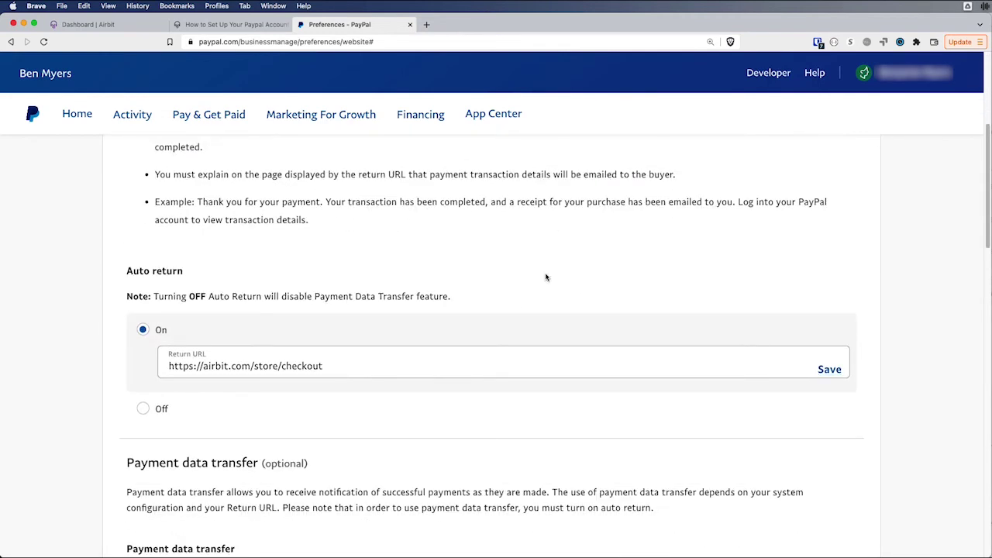
scroll(282, 385, "down", 2)
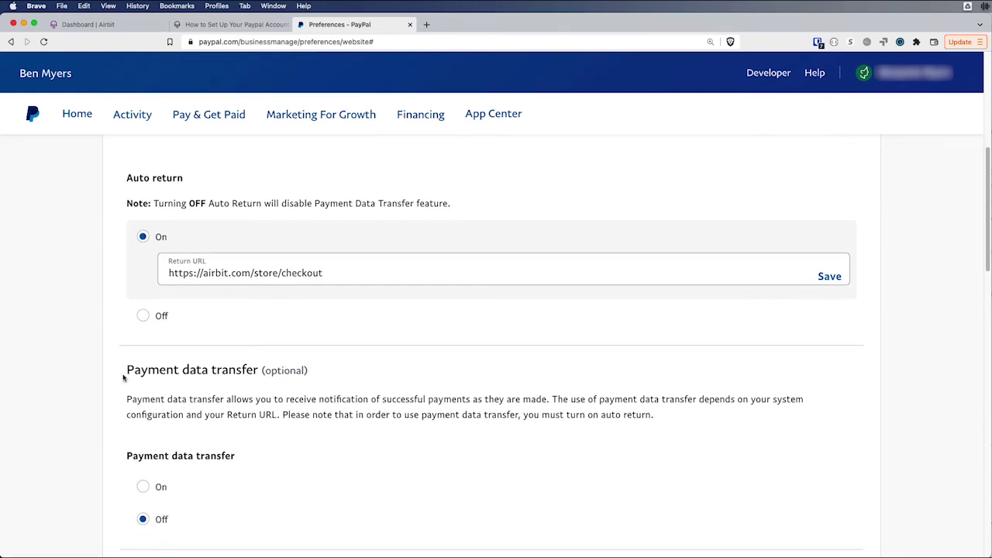
left_click(144, 487)
scroll(307, 485, "down", 1)
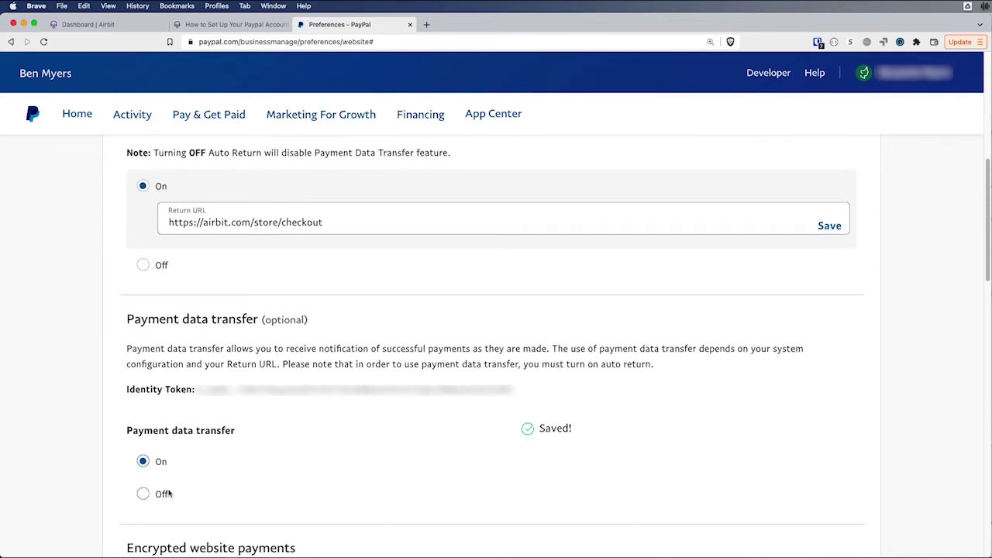
left_click_drag(517, 391, 198, 392)
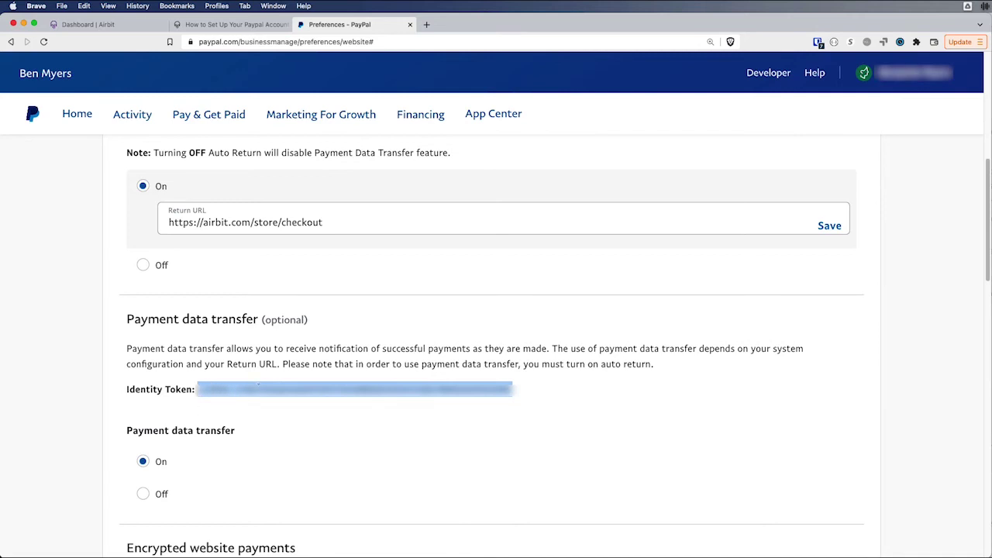
key("super+1")
left_click(454, 192)
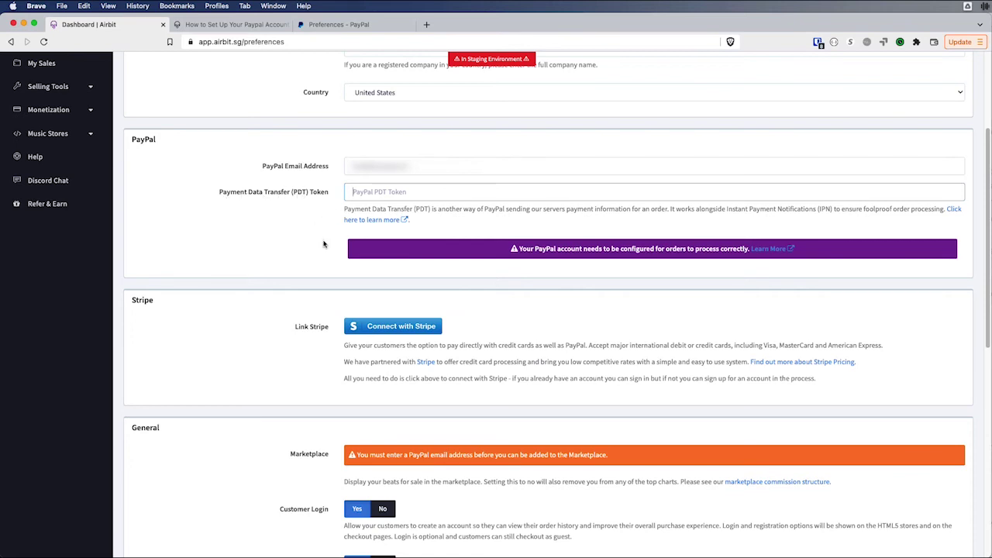
Step: Paste the identity token as the PDT Token, save the preferences, and begin linking Stripe
key("super+v")
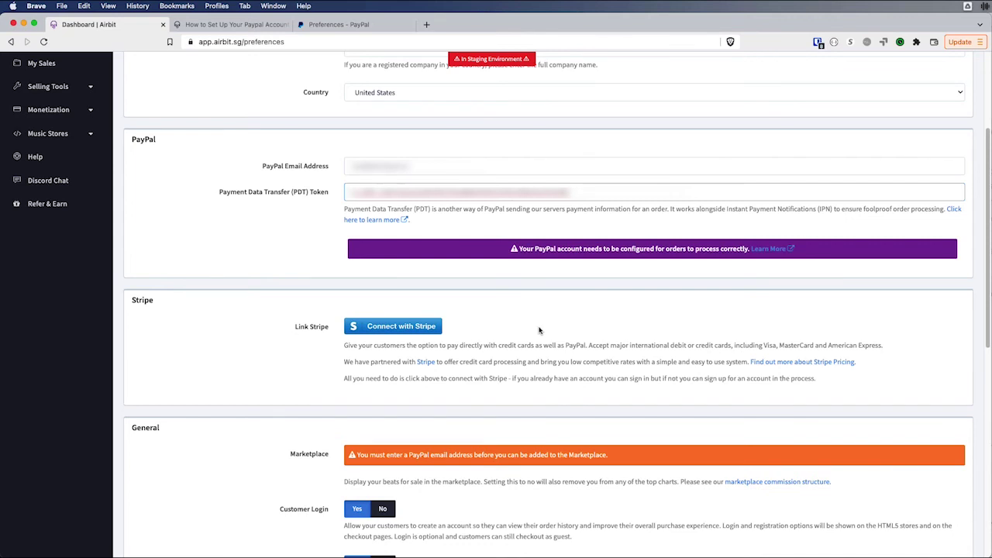
scroll(579, 395, "down", 5)
scroll(579, 405, "down", 3)
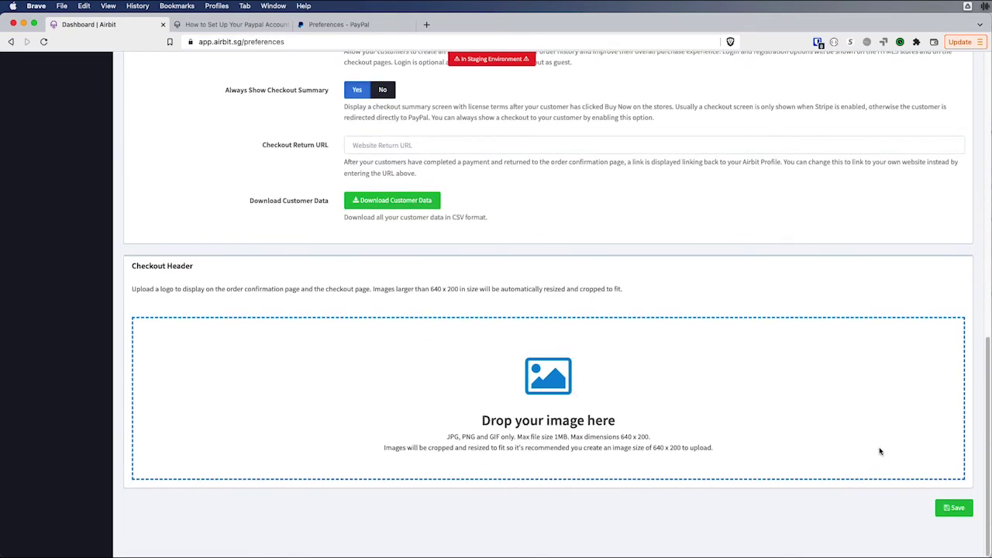
left_click(956, 509)
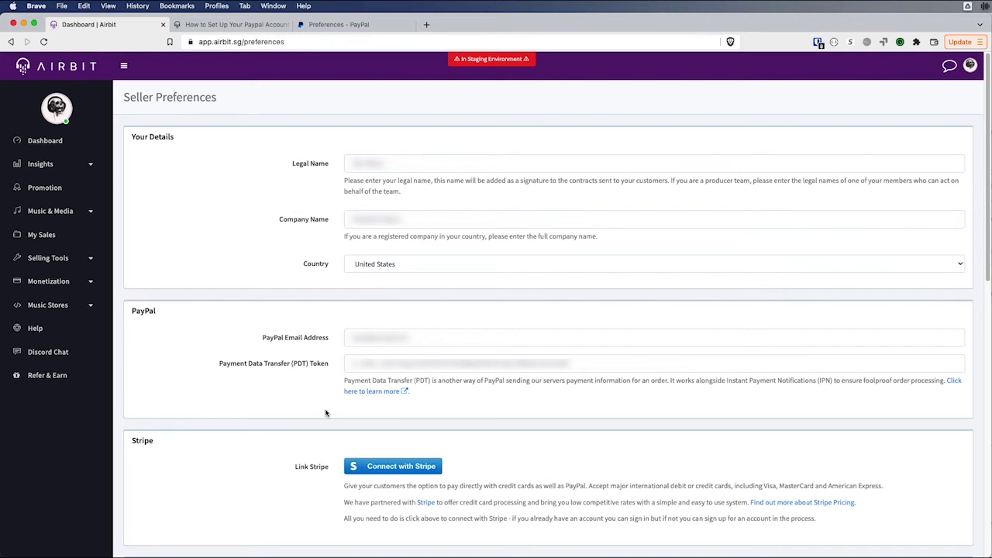
scroll(325, 413, "down", 5)
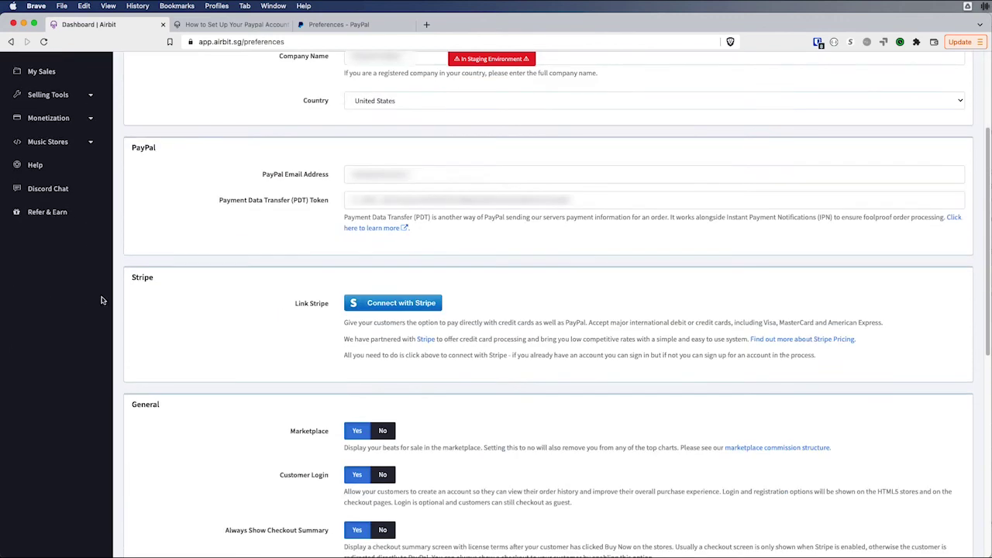
left_click(388, 303)
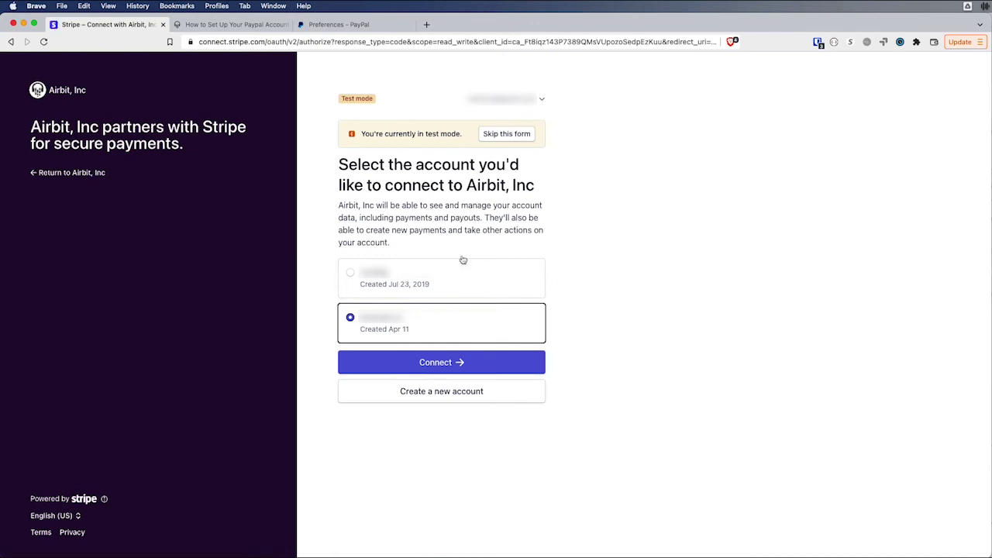
Step: Choose the Stripe account created Apr 11 and connect it to Airbit, Inc
left_click(456, 286)
left_click(436, 336)
left_click(458, 368)
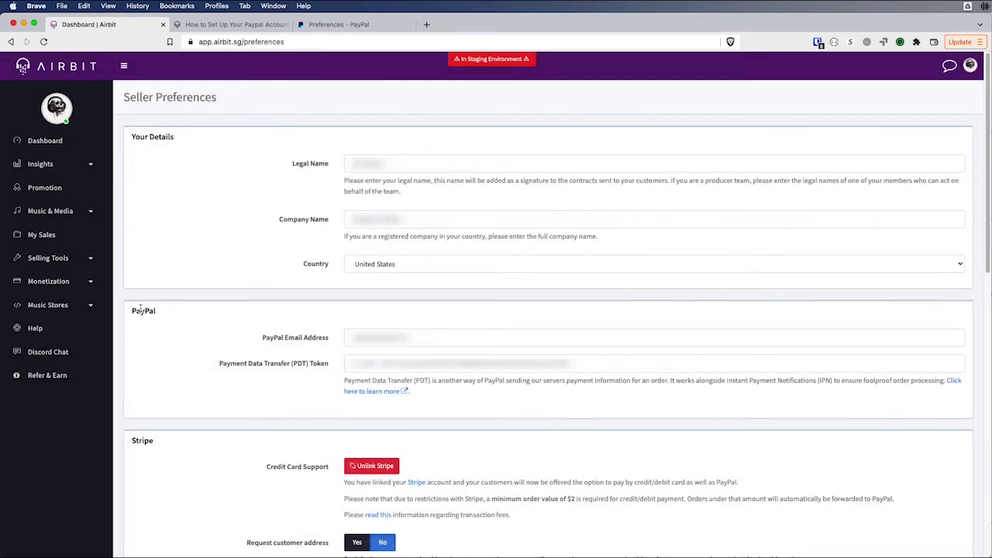
Step: Review the PayPal options and leave Request customer address set to No
double_click(143, 310)
scroll(411, 527, "down", 2)
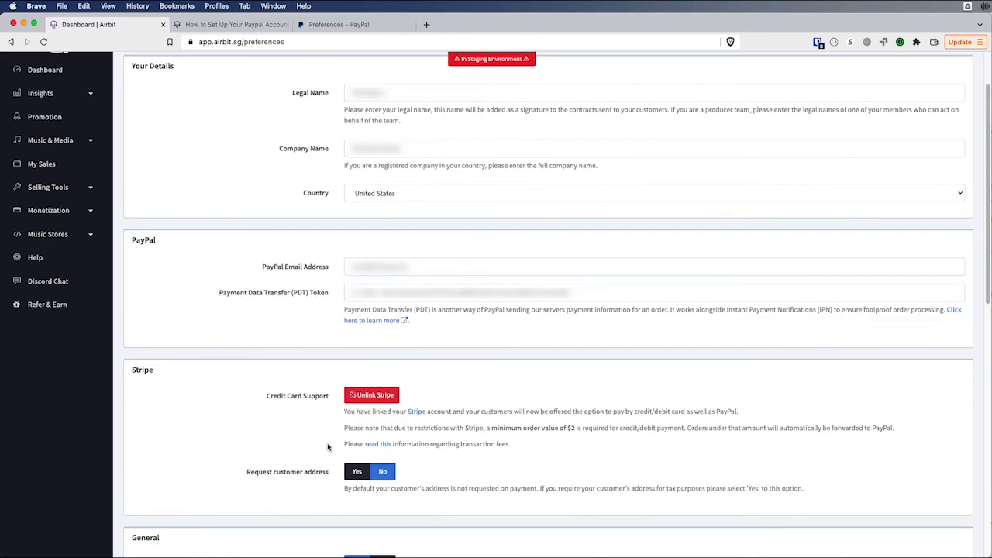
left_click(356, 472)
left_click(355, 473)
Step: Save the seller preferences from the bottom of the page
scroll(524, 486, "down", 1)
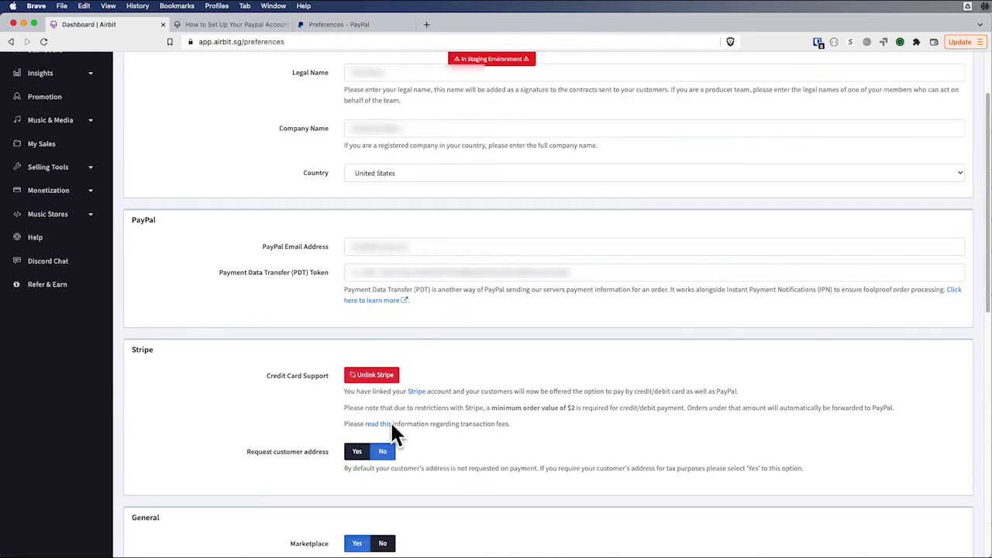
scroll(771, 498, "down", 10)
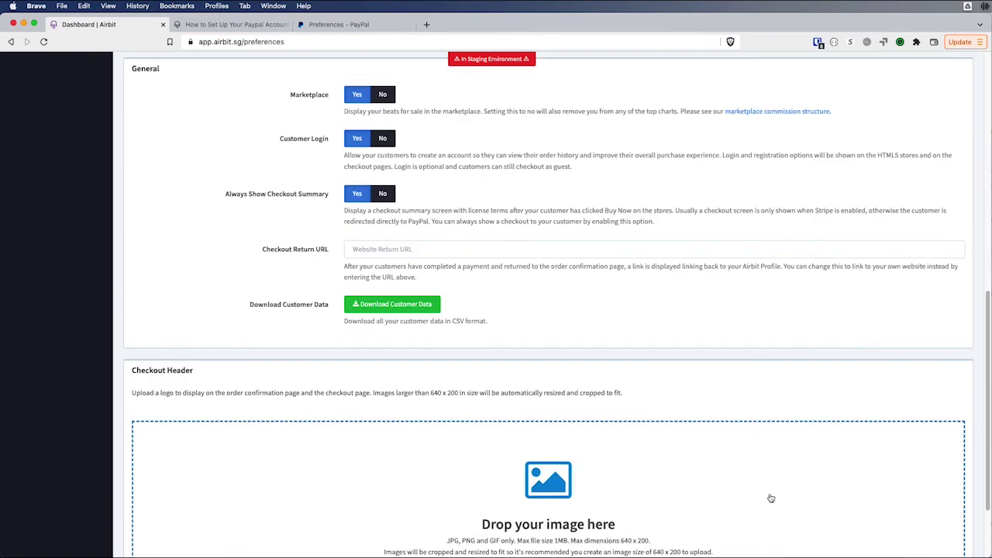
left_click(958, 507)
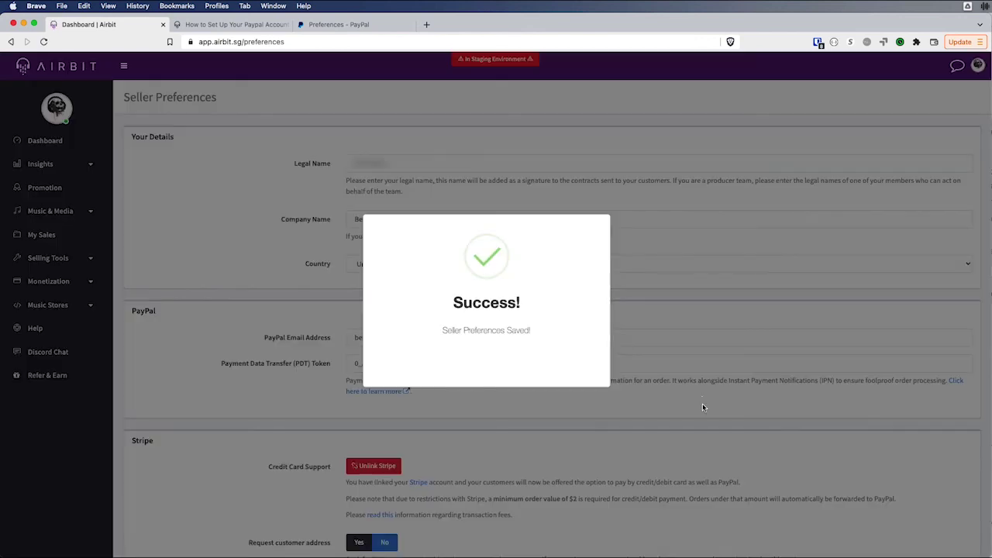